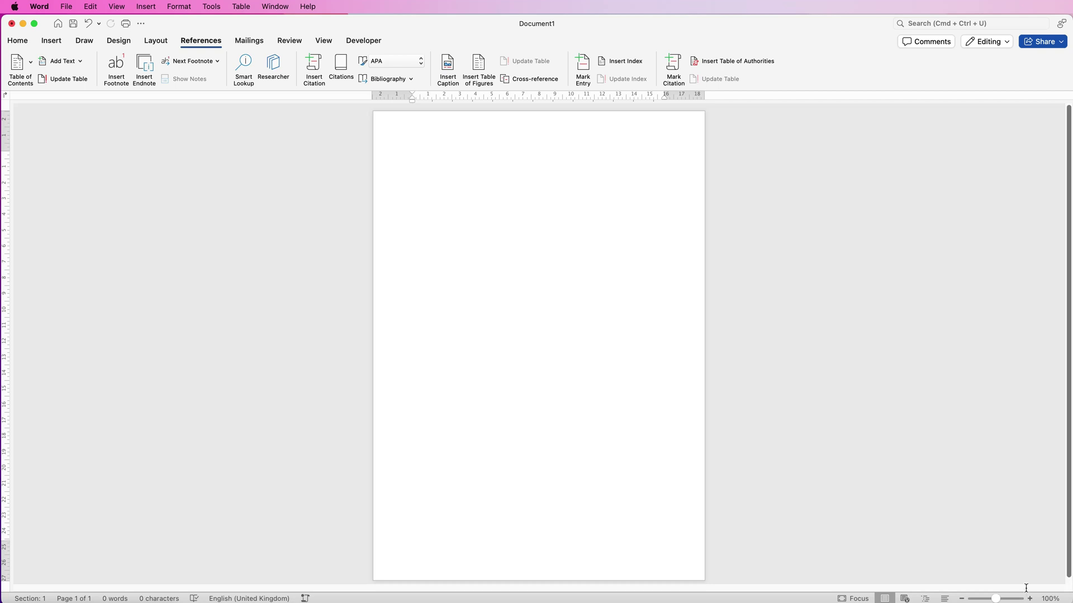
Format the DOCUMENT TITLE heading as 22 pt, bold, underlined and centred.
{"action": "left_click", "coordinate": [470, 156]}
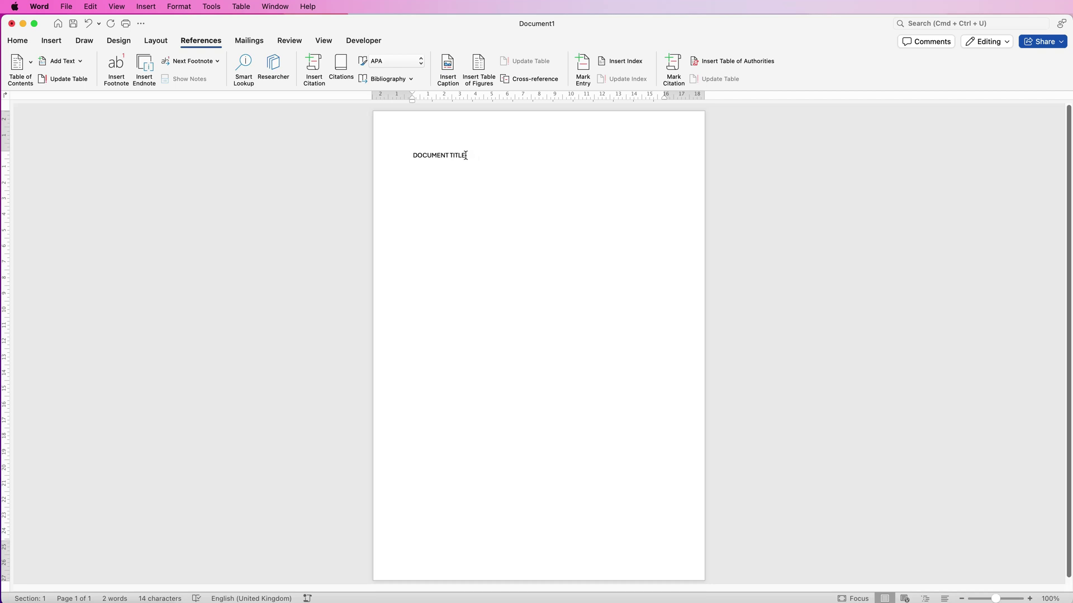
{"action": "double_click", "coordinate": [455, 155]}
{"action": "left_click_drag", "start_coordinate": [456, 155], "coordinate": [433, 154]}
{"action": "left_click", "coordinate": [20, 42]}
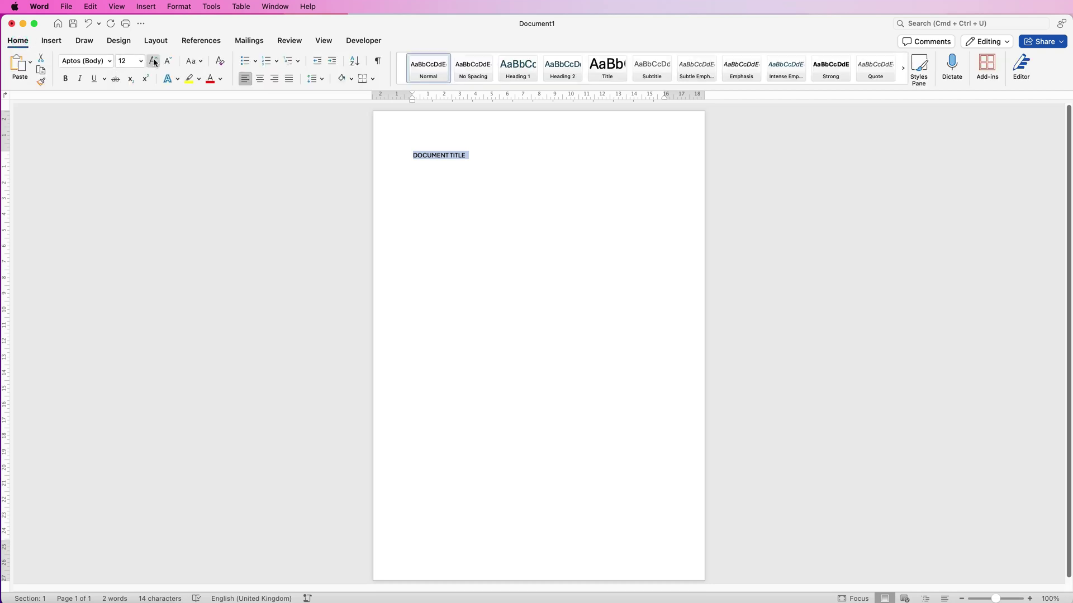
{"action": "left_click", "coordinate": [152, 62]}
{"action": "left_click", "coordinate": [152, 62]}
{"action": "left_click", "coordinate": [152, 62]}
{"action": "left_click", "coordinate": [152, 62]}
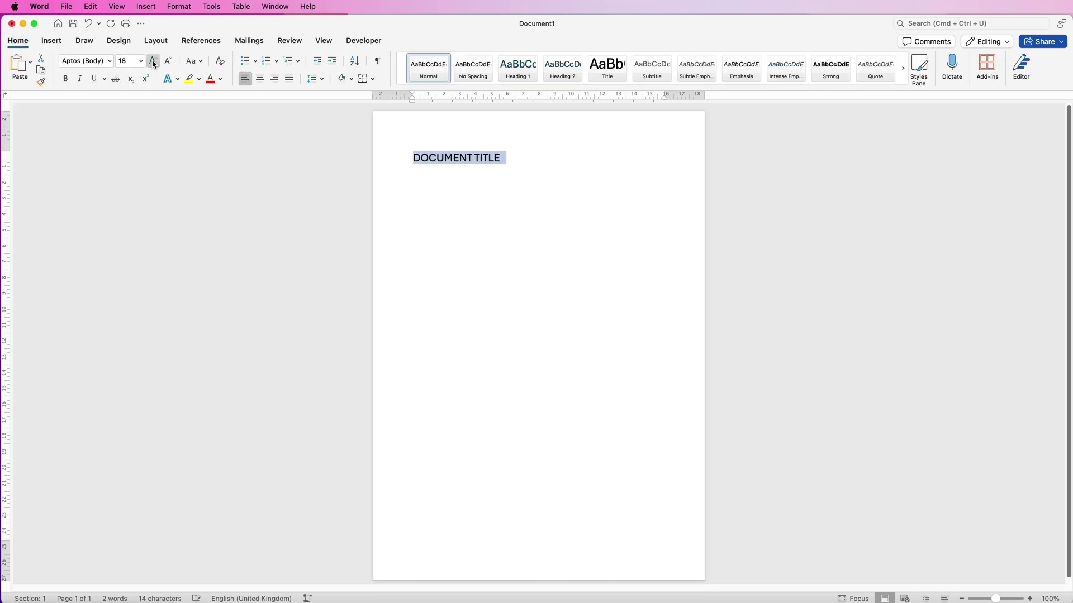
{"action": "left_click", "coordinate": [153, 61]}
{"action": "left_click", "coordinate": [66, 78]}
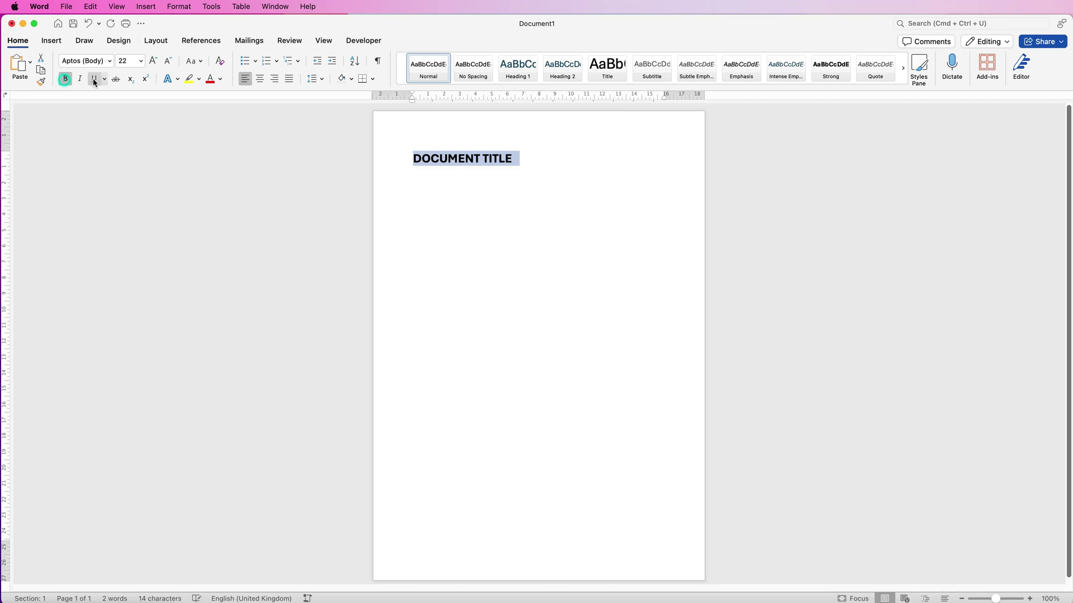
{"action": "left_click", "coordinate": [94, 80]}
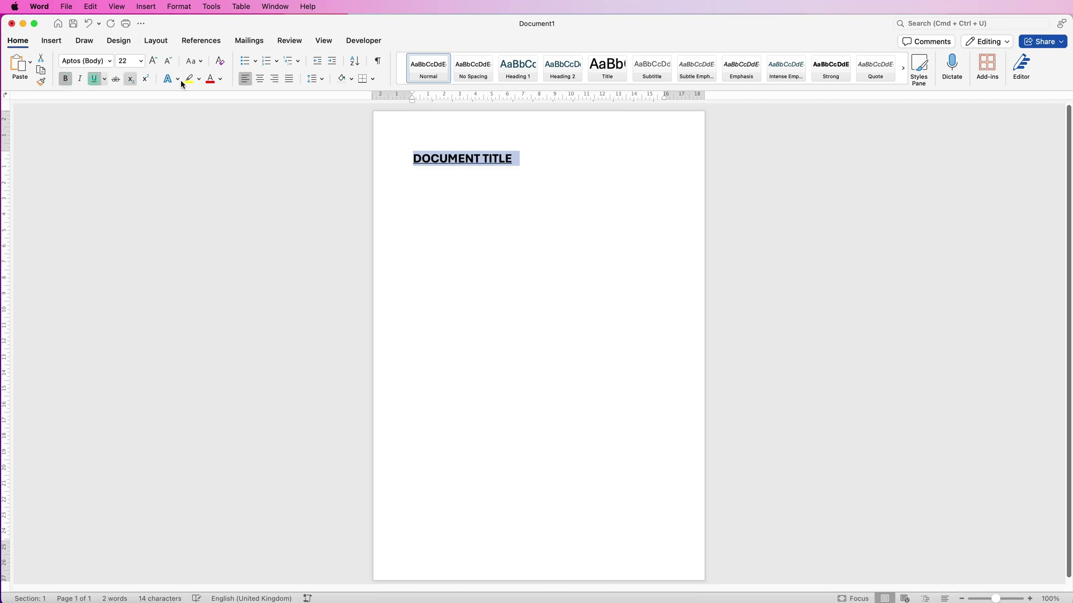
{"action": "left_click", "coordinate": [259, 79]}
Start a plain, cleared-formatting line below the title reading 'SKDKJFKJSDHF'.
{"action": "left_click", "coordinate": [596, 159]}
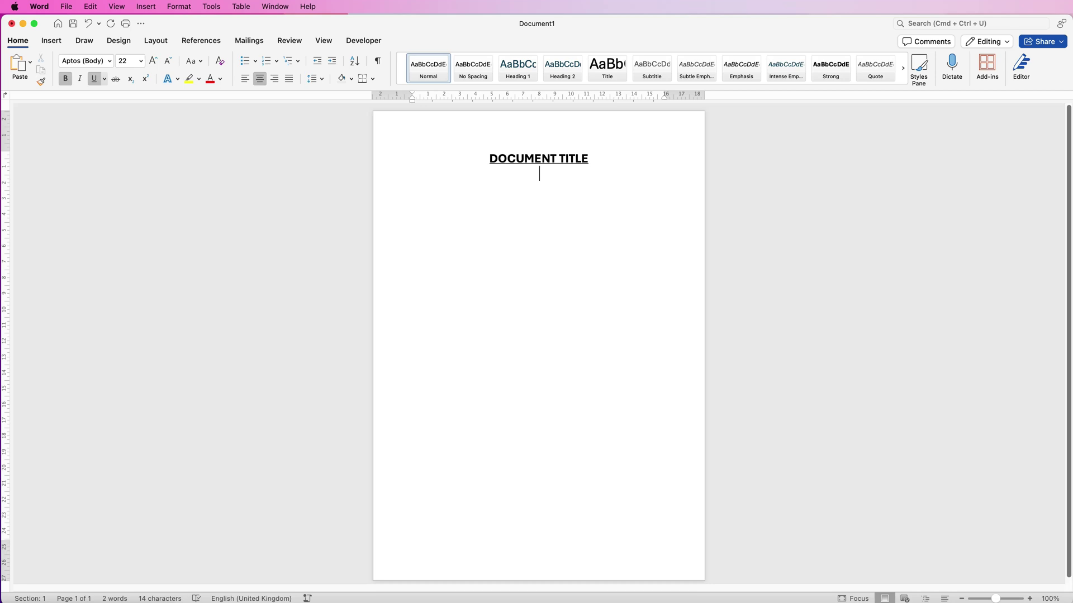
{"action": "type", "text": "SDKJFH"}
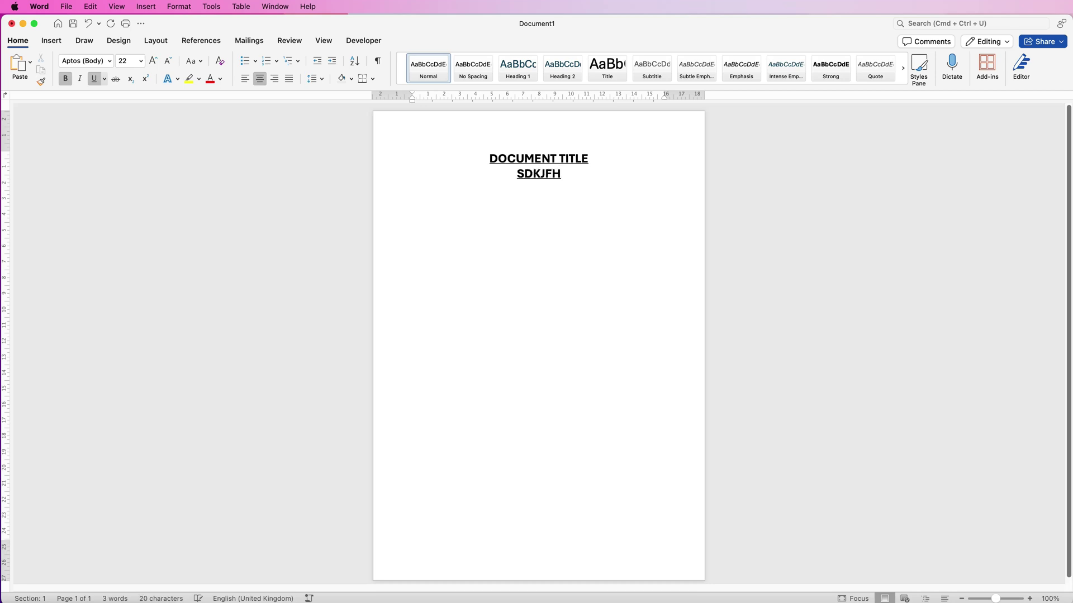
{"action": "key", "text": "BackSpace"}
{"action": "key", "text": "BackSpace"}
{"action": "key", "text": "BackSpace"}
{"action": "key", "text": "BackSpace"}
{"action": "key", "text": "BackSpace"}
{"action": "key", "text": "BackSpace"}
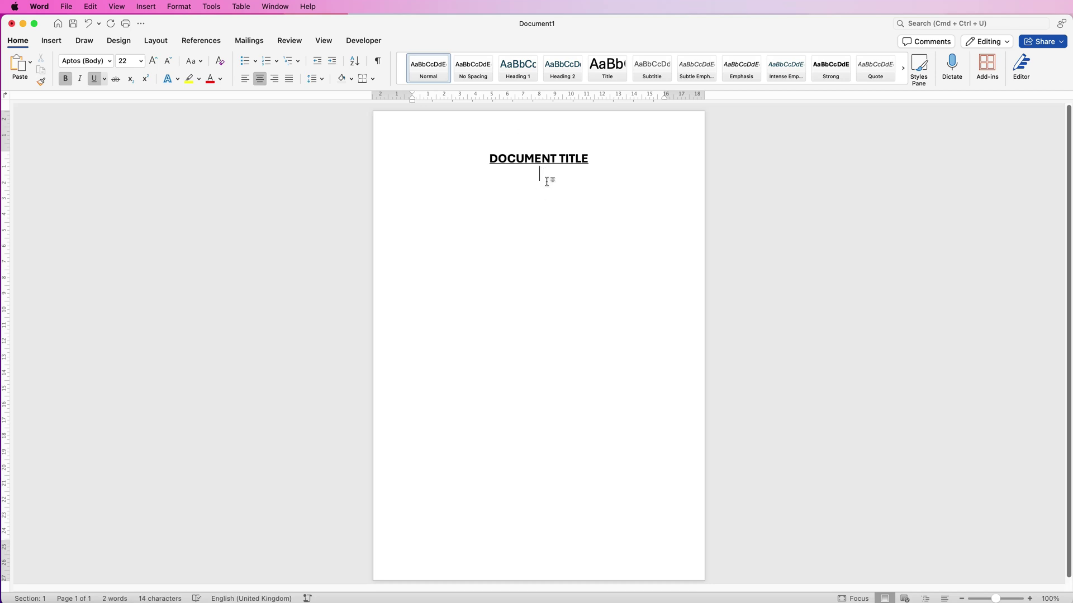
{"action": "left_click", "coordinate": [221, 65]}
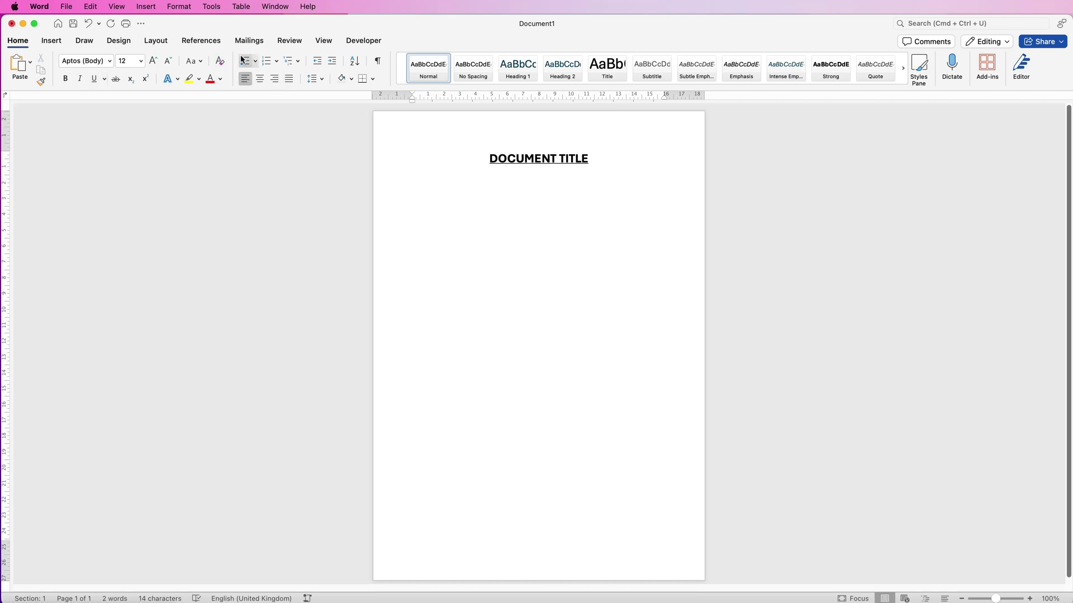
{"action": "type", "text": "SKDKJFKJSDHF"}
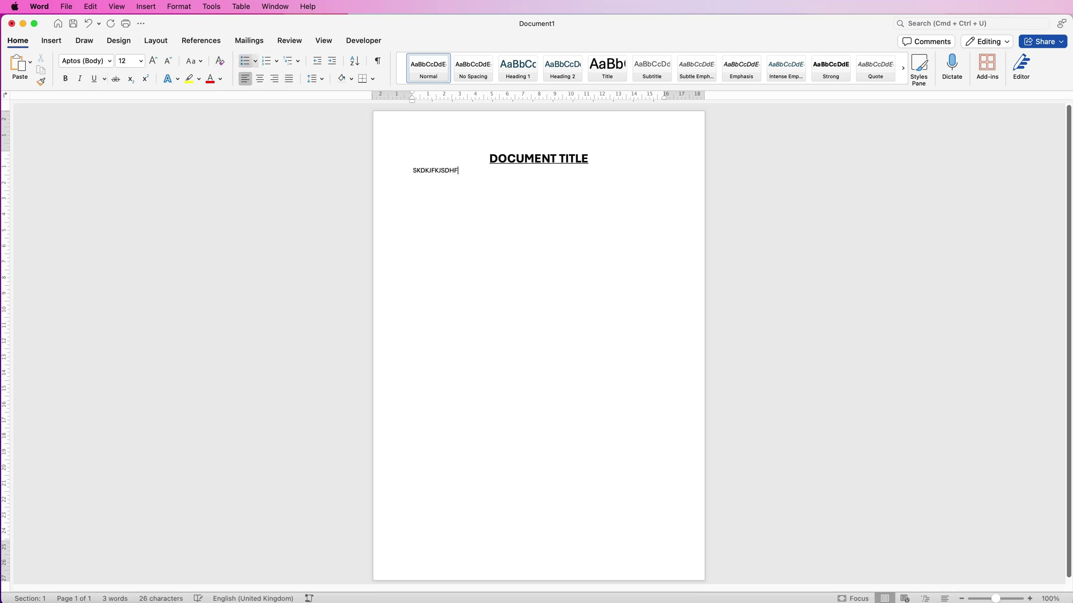
Generate three sample paragraphs with =RAND(3,3) and add a blank line between the last two.
{"action": "key", "text": "BackSpace"}
{"action": "key", "text": "BackSpace"}
{"action": "key", "text": "BackSpace"}
{"action": "key", "text": "BackSpace"}
{"action": "key", "text": "BackSpace"}
{"action": "key", "text": "BackSpace"}
{"action": "key", "text": "Return"}
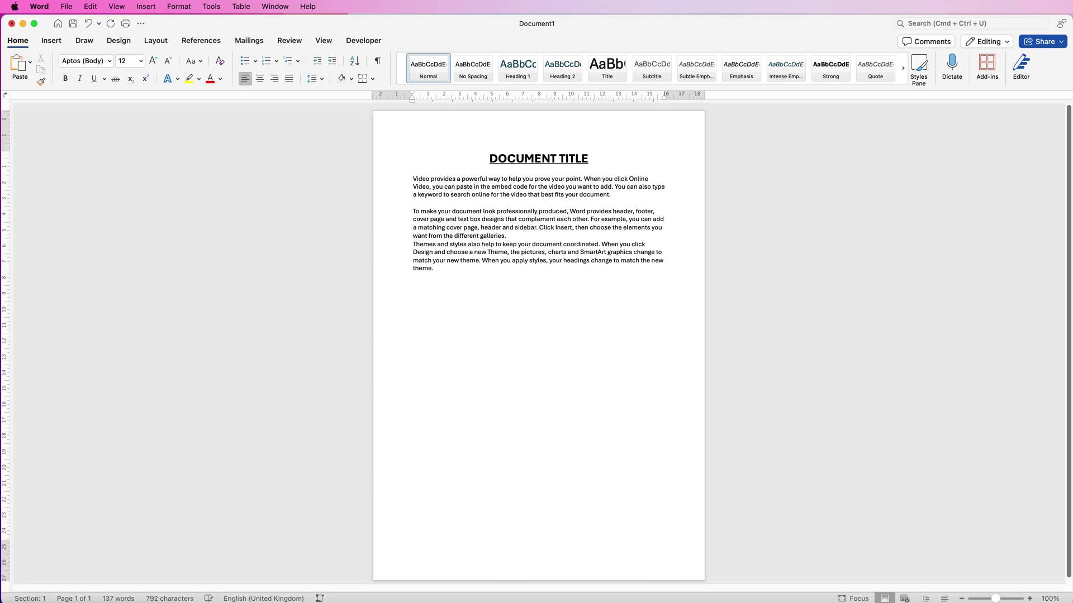
{"action": "key", "text": "Return"}
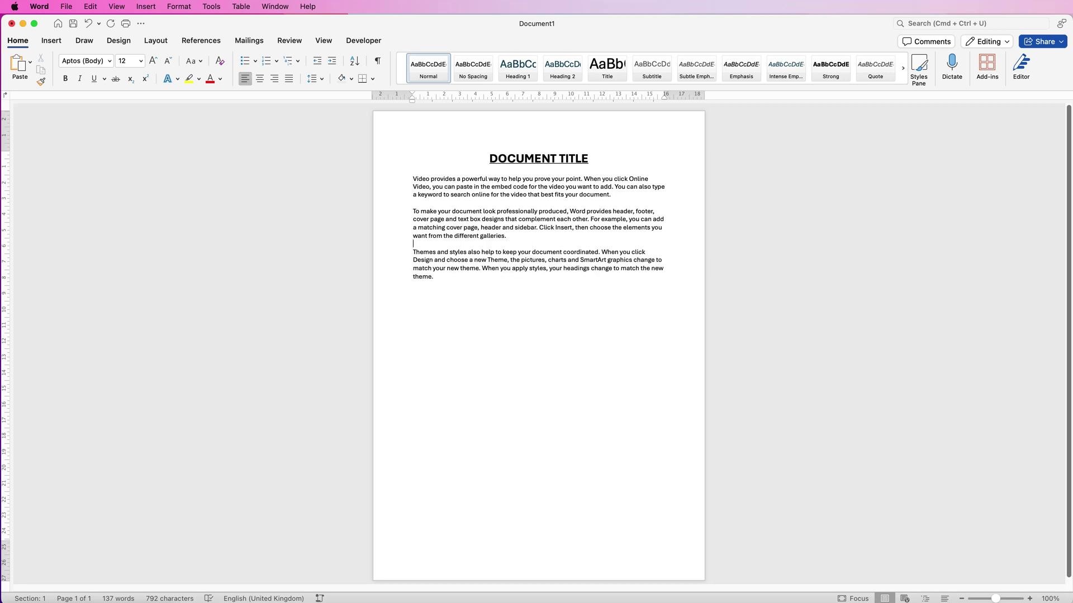
Make the middle sample paragraph bold Andale Mono at 16 pt.
{"action": "key", "text": "shift+Up"}
{"action": "key", "text": "shift+Up"}
{"action": "key", "text": "shift+Up"}
{"action": "key", "text": "shift+Home"}
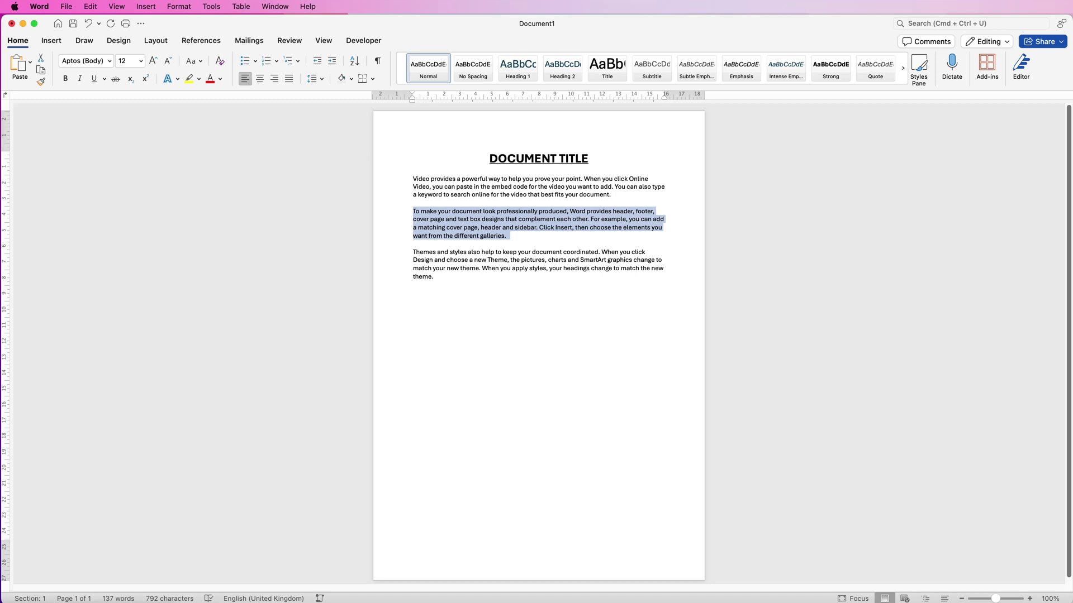
{"action": "key", "text": "super+b"}
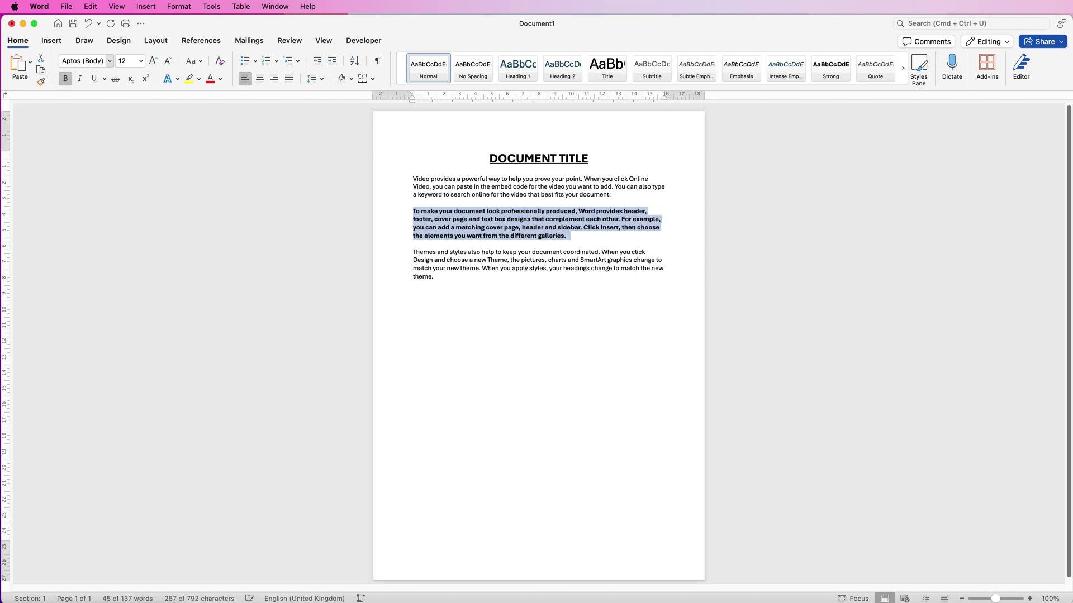
{"action": "left_click", "coordinate": [110, 61]}
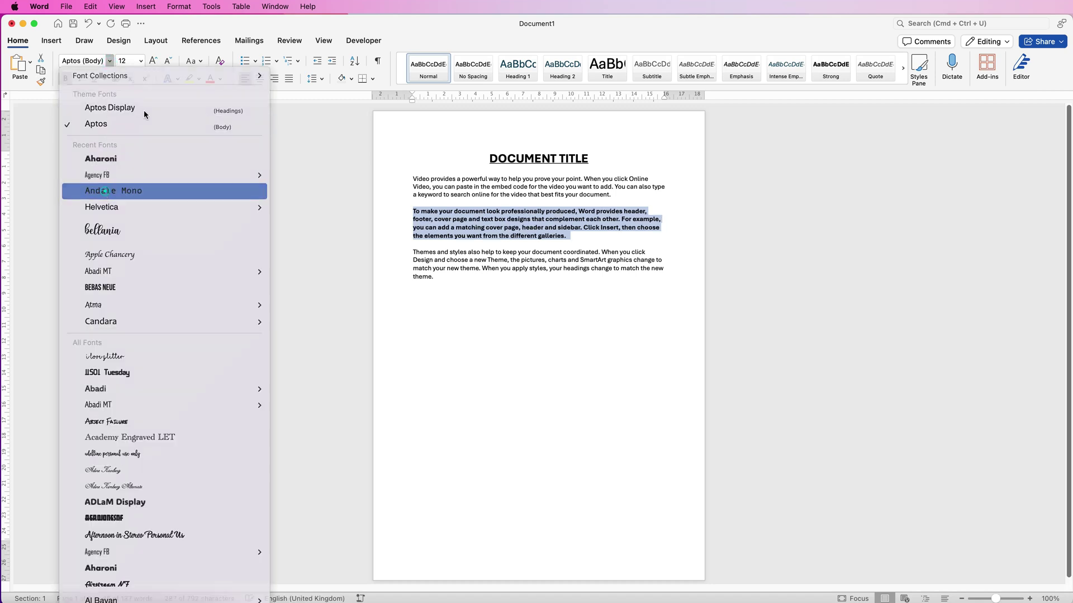
{"action": "left_click", "coordinate": [105, 191]}
{"action": "left_click", "coordinate": [150, 60]}
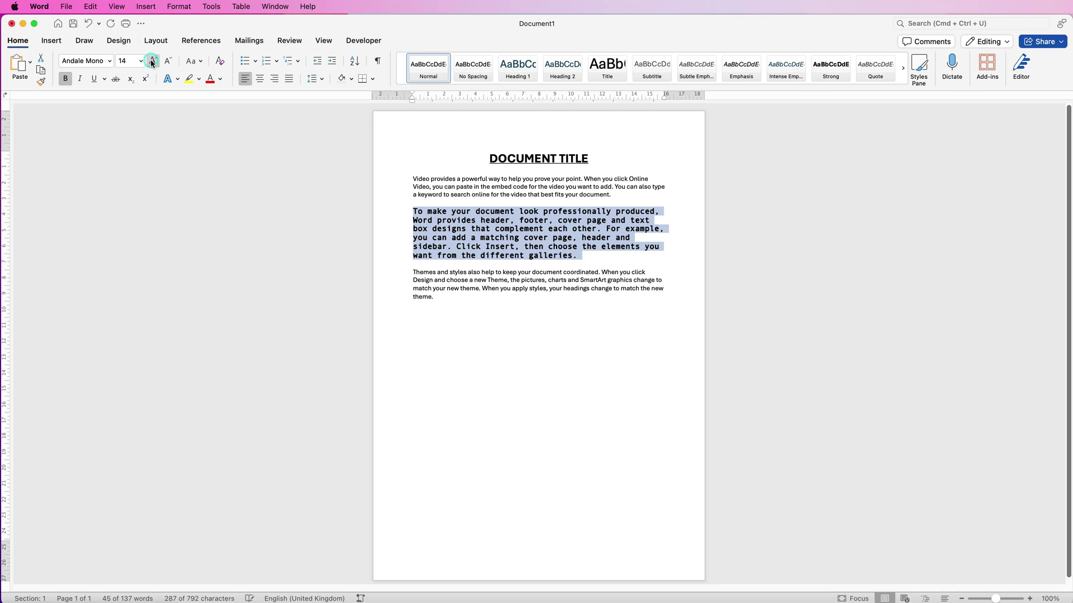
{"action": "left_click", "coordinate": [151, 60]}
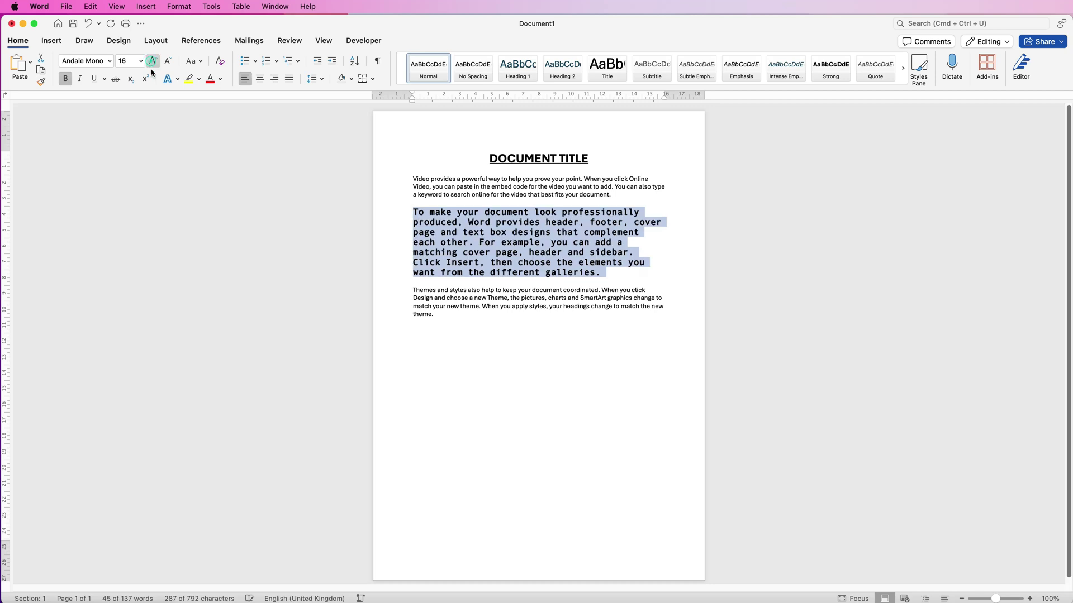
{"action": "left_click", "coordinate": [503, 264]}
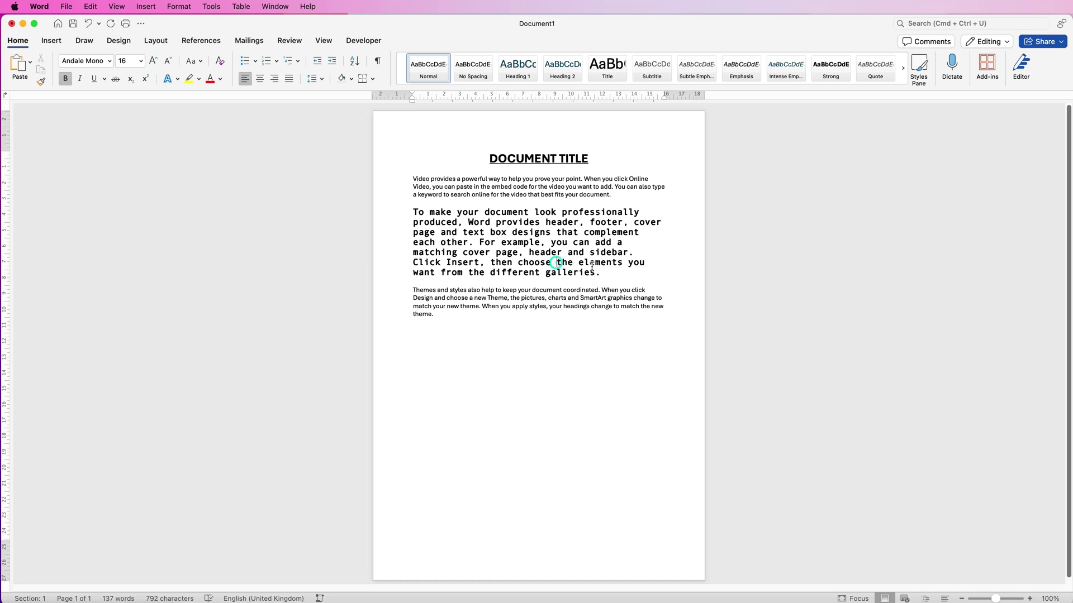
Use Format Painter to copy the second paragraph's formatting onto 'Video provides'.
{"action": "left_click", "coordinate": [41, 82]}
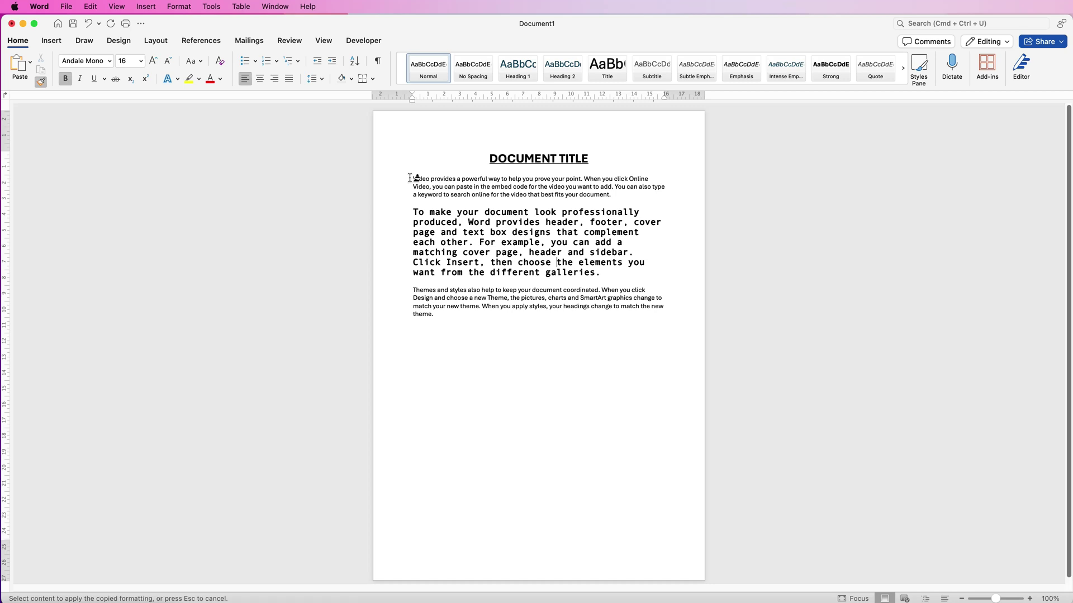
{"action": "left_click_drag", "start_coordinate": [414, 179], "coordinate": [435, 182]}
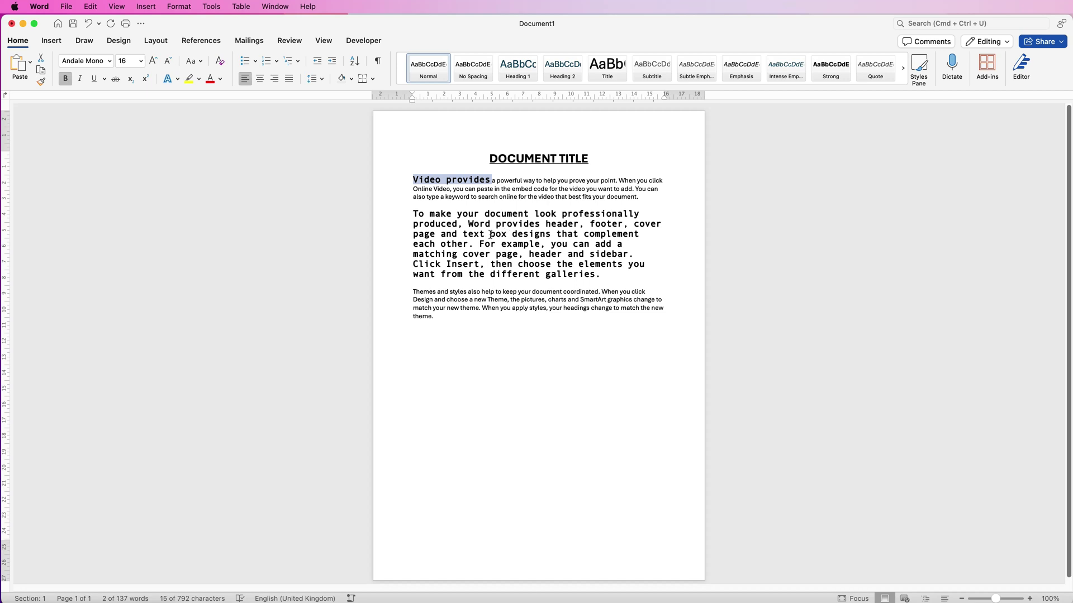
{"action": "left_click", "coordinate": [490, 235]}
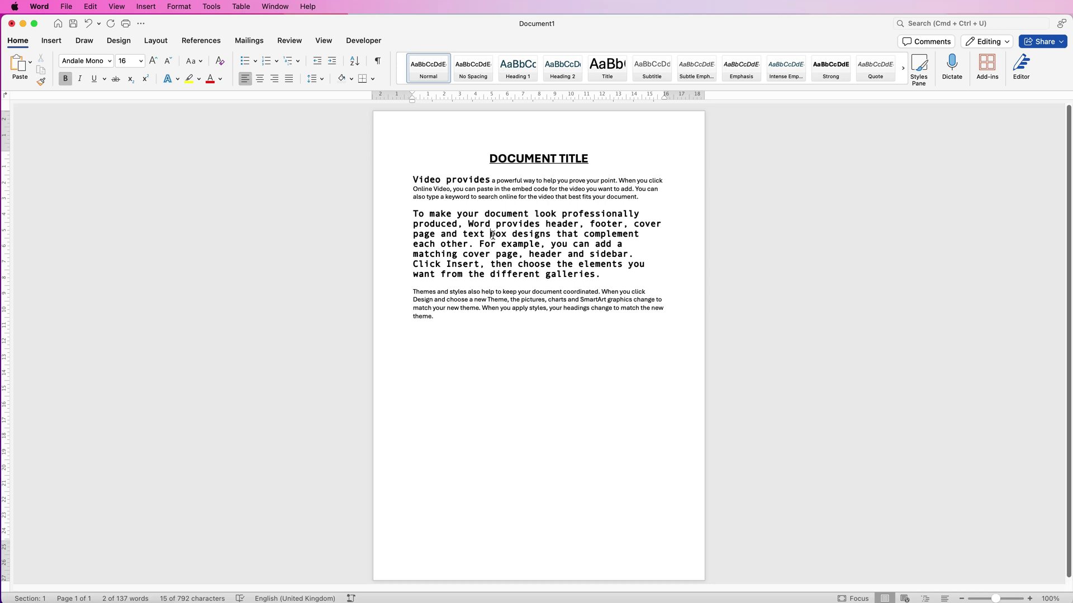
Paint bold Andale Mono onto 'Themes and', 'Theme, the', 'to match' and 'martArt'.
{"action": "left_click", "coordinate": [40, 82]}
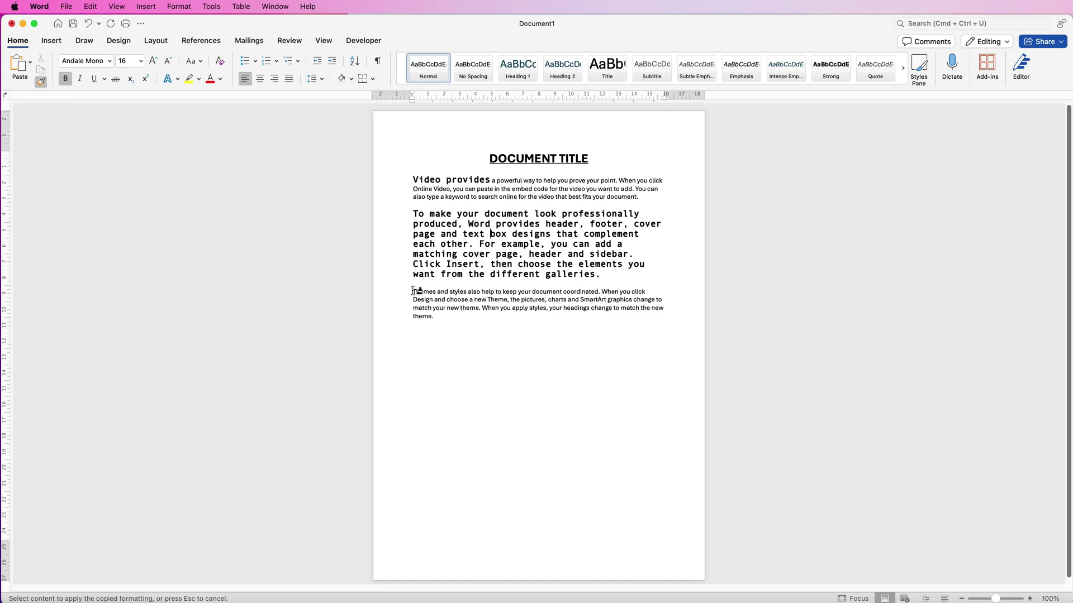
{"action": "left_click_drag", "start_coordinate": [413, 291], "coordinate": [449, 293]}
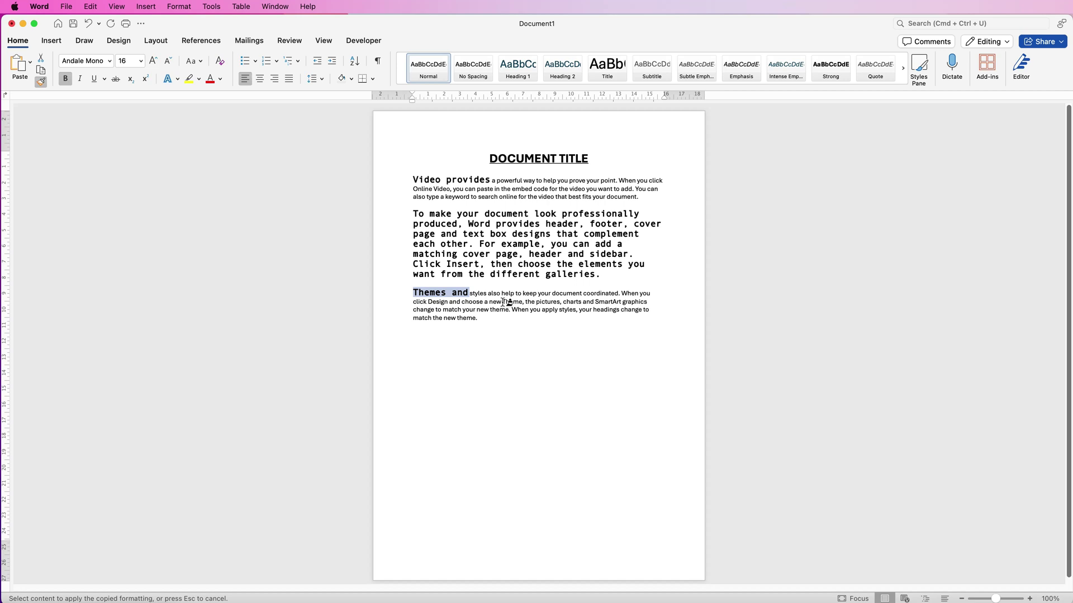
{"action": "left_click_drag", "start_coordinate": [503, 302], "coordinate": [538, 303]}
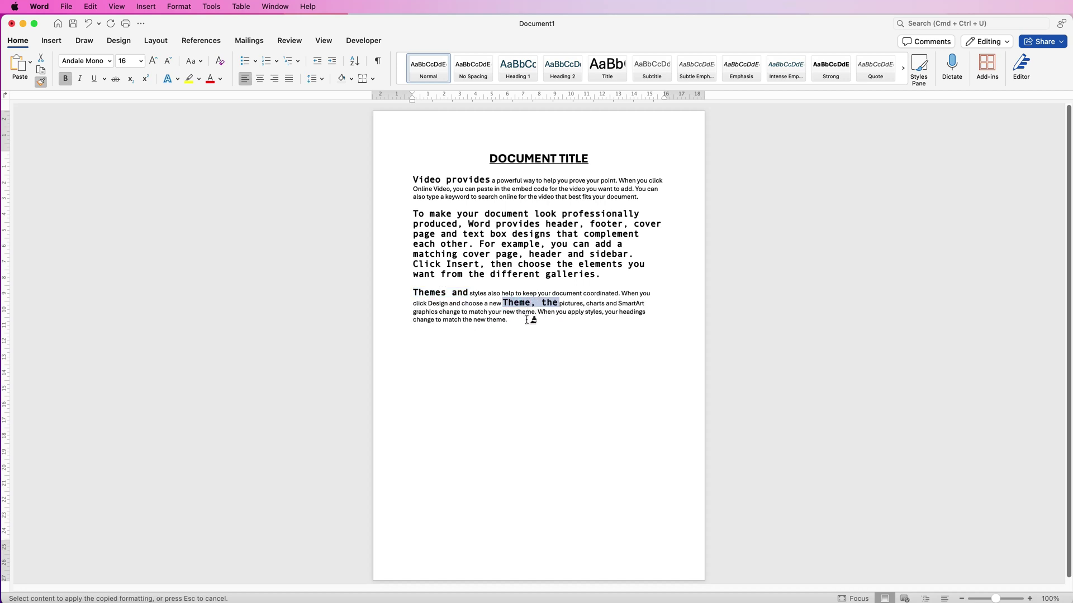
{"action": "left_click", "coordinate": [443, 320]}
{"action": "left_click_drag", "start_coordinate": [445, 320], "coordinate": [464, 321]}
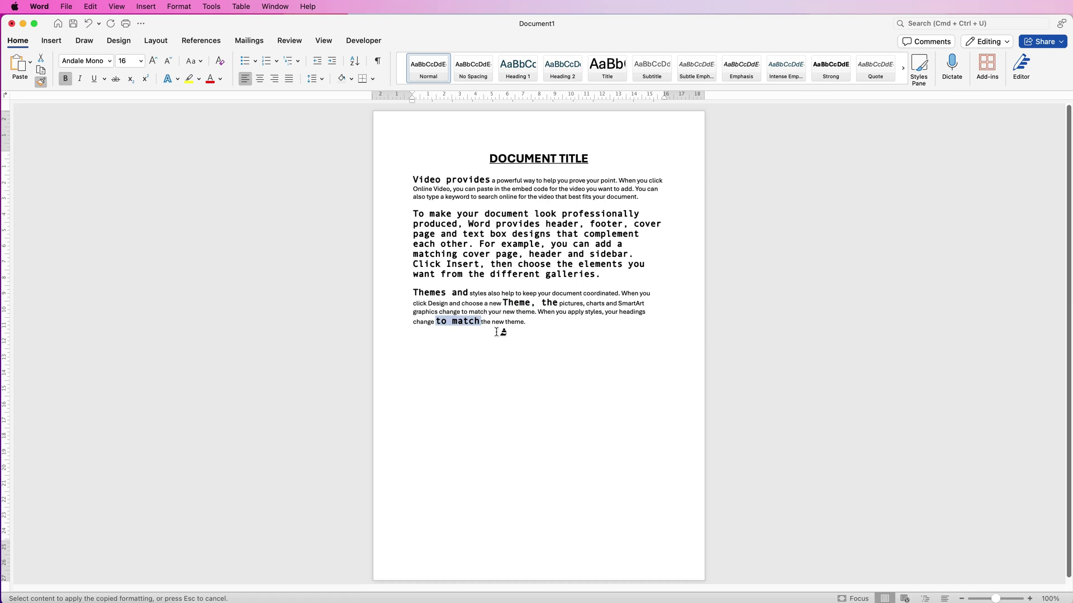
{"action": "left_click_drag", "start_coordinate": [618, 303], "coordinate": [646, 304]}
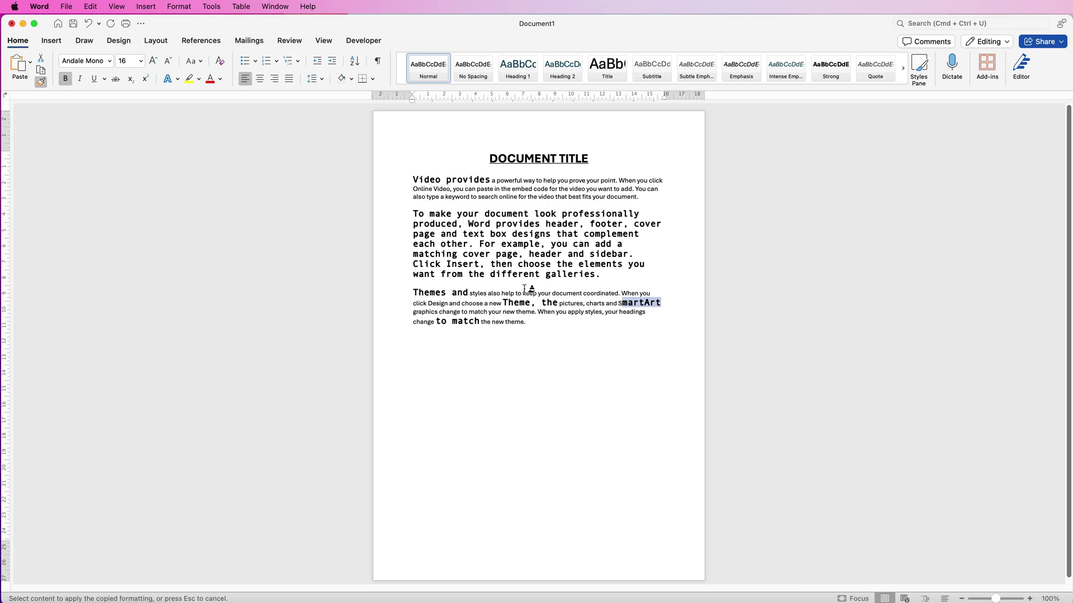
Undo the three Format Painter changes and insert an empty 4×4 table below the text.
{"action": "key", "text": "super+z"}
{"action": "key", "text": "super+z"}
{"action": "key", "text": "super+z"}
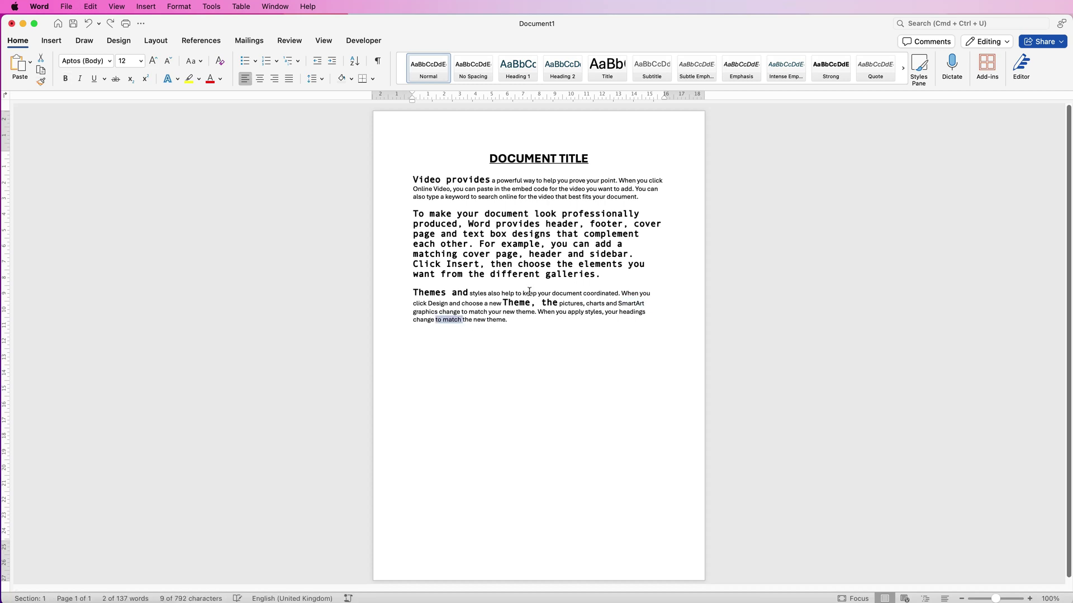
{"action": "key", "text": "super+z"}
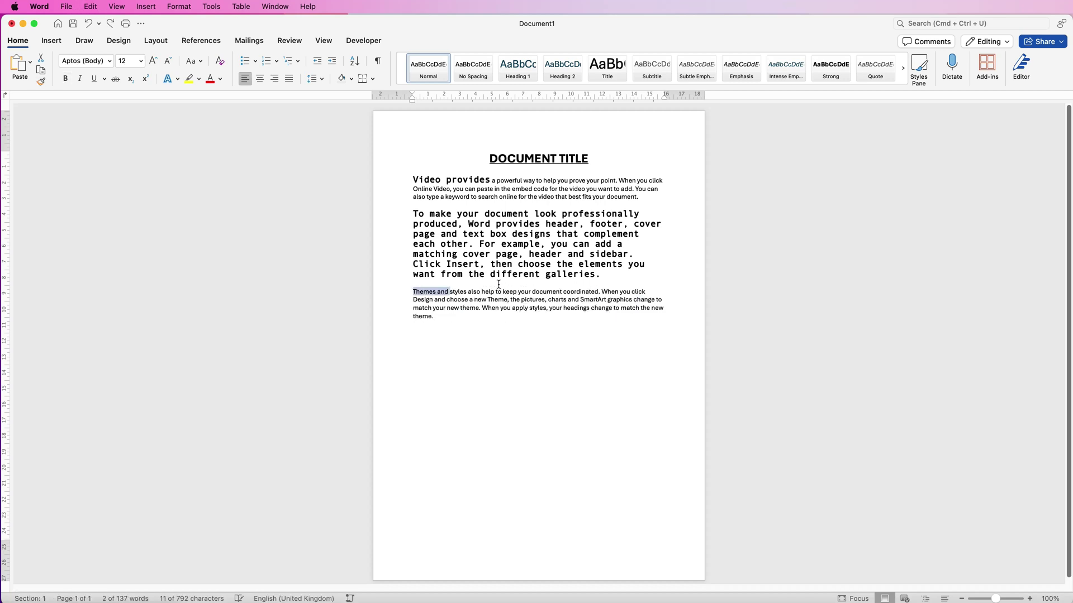
{"action": "key", "text": "super+z"}
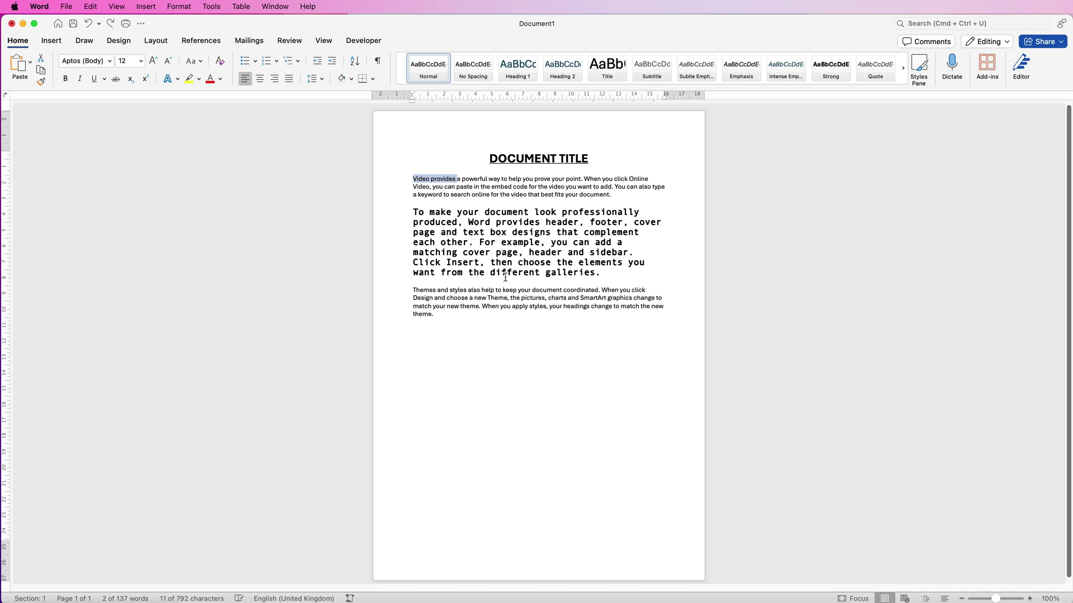
{"action": "key", "text": "super+alt+t"}
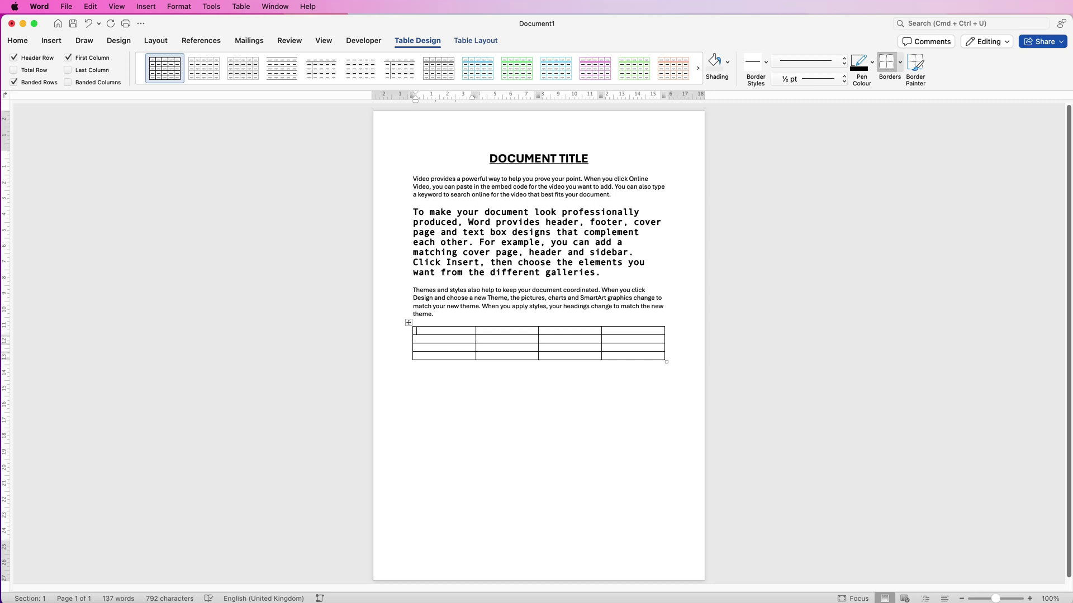
Merge column 1's top three cells and column 2's bottom three cells with Merge Cells.
{"action": "key", "text": "shift+Down"}
{"action": "key", "text": "shift+Down"}
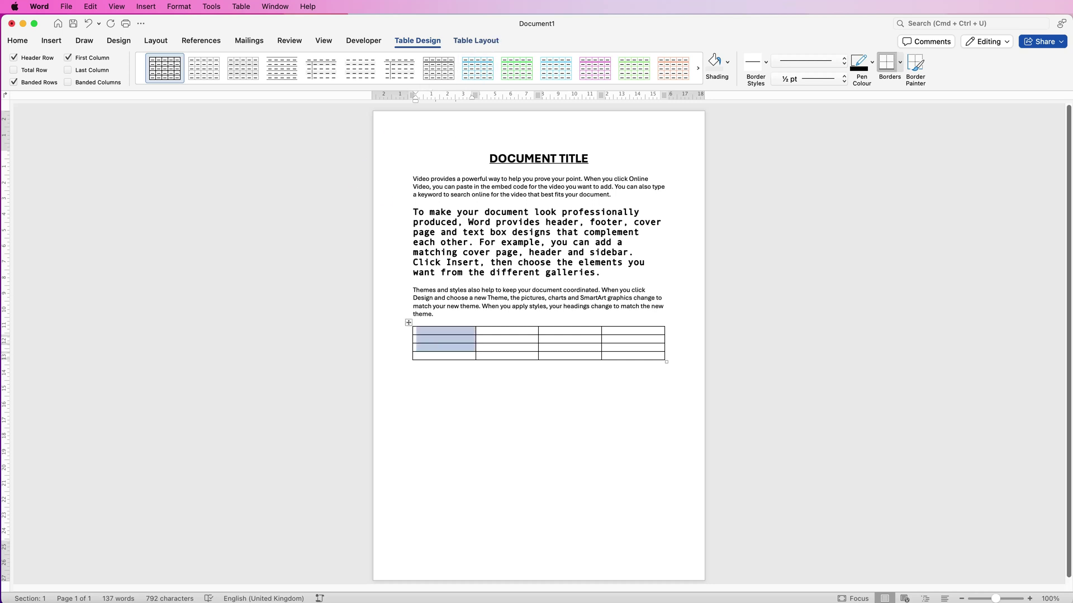
{"action": "left_click", "coordinate": [476, 40]}
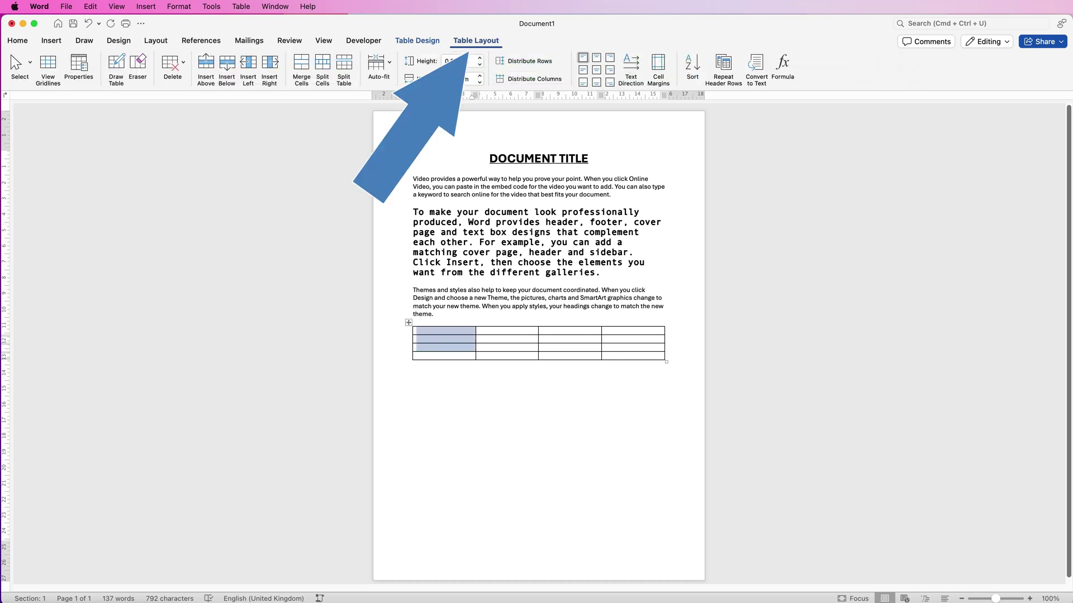
{"action": "left_click", "coordinate": [301, 65]}
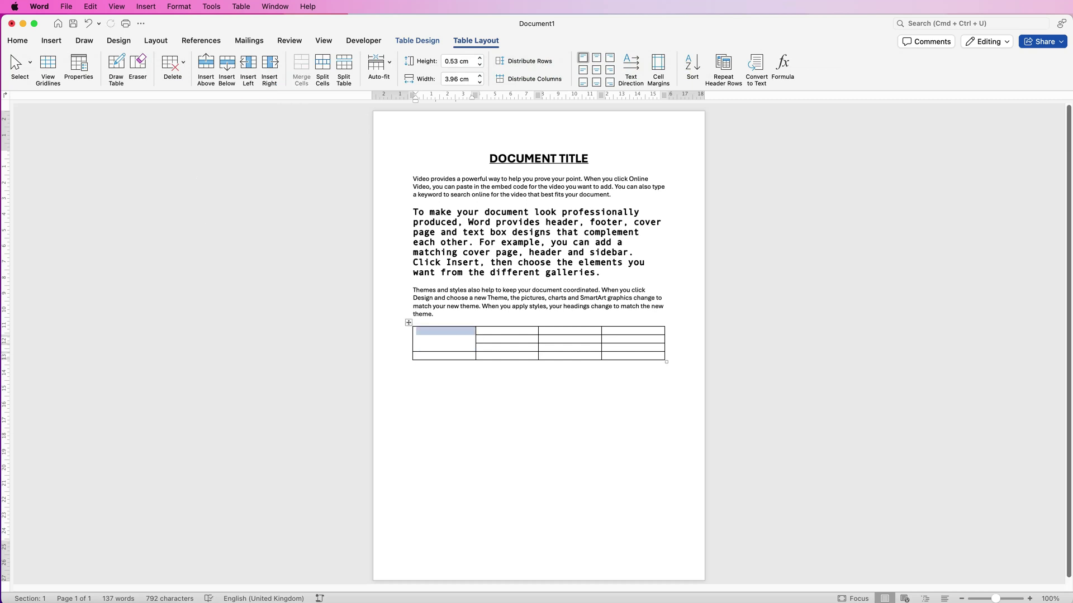
{"action": "left_click_drag", "start_coordinate": [506, 339], "coordinate": [507, 356]}
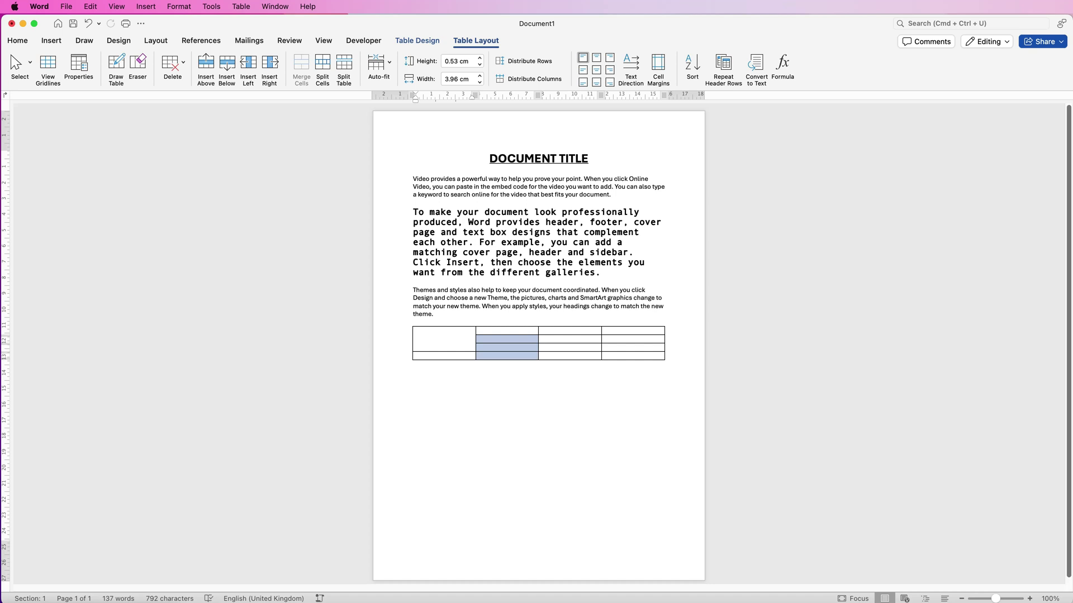
{"action": "left_click", "coordinate": [301, 65]}
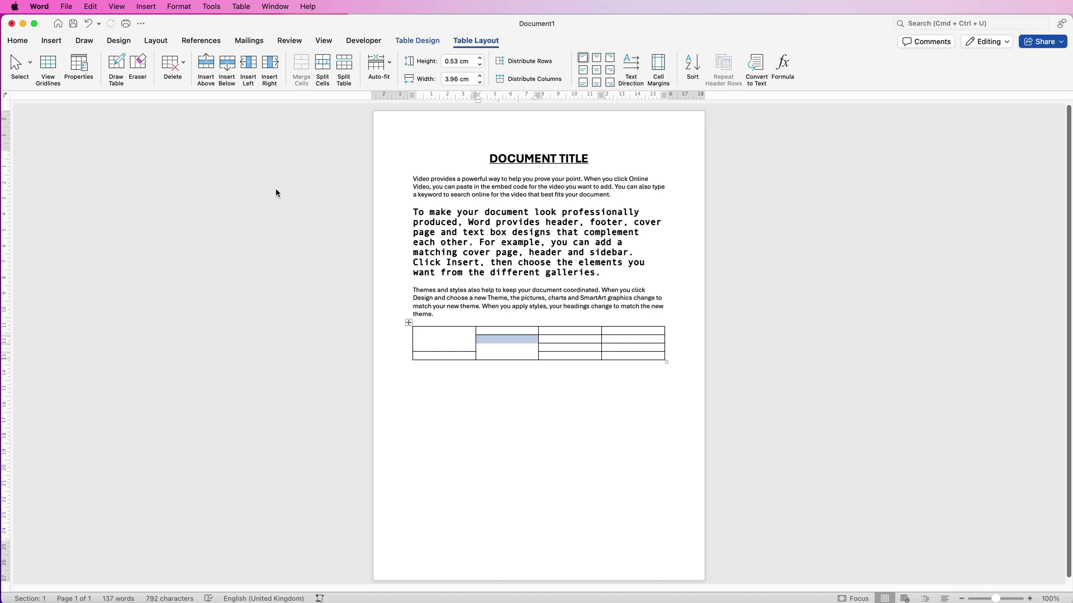
Assign Command+R as the TableMergeCells shortcut in Customise Keyboard, saved in Normal.dotm.
{"action": "left_click", "coordinate": [212, 6]}
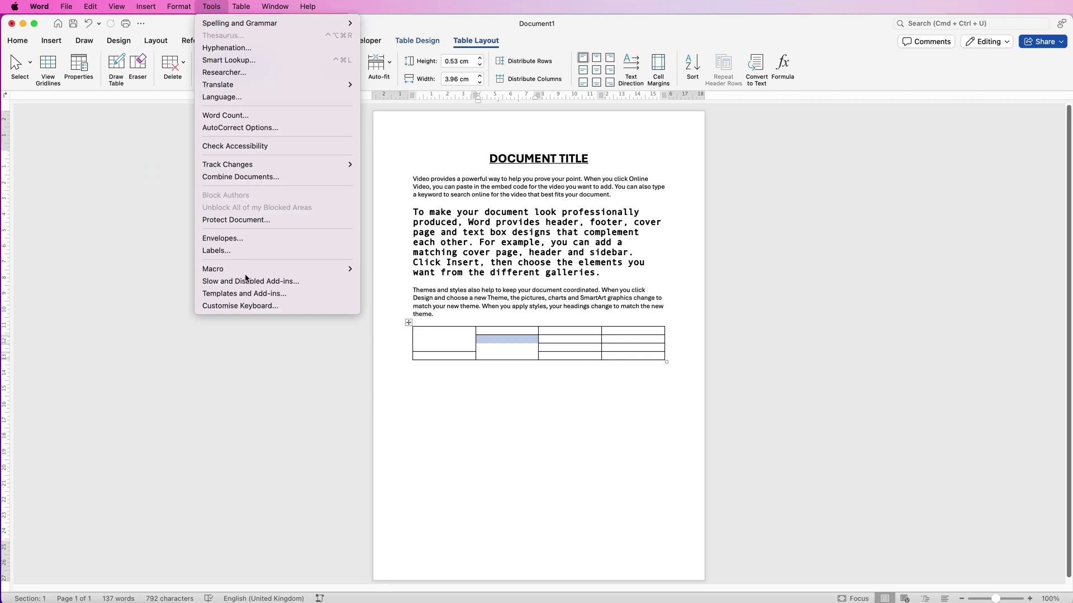
{"action": "left_click", "coordinate": [247, 306]}
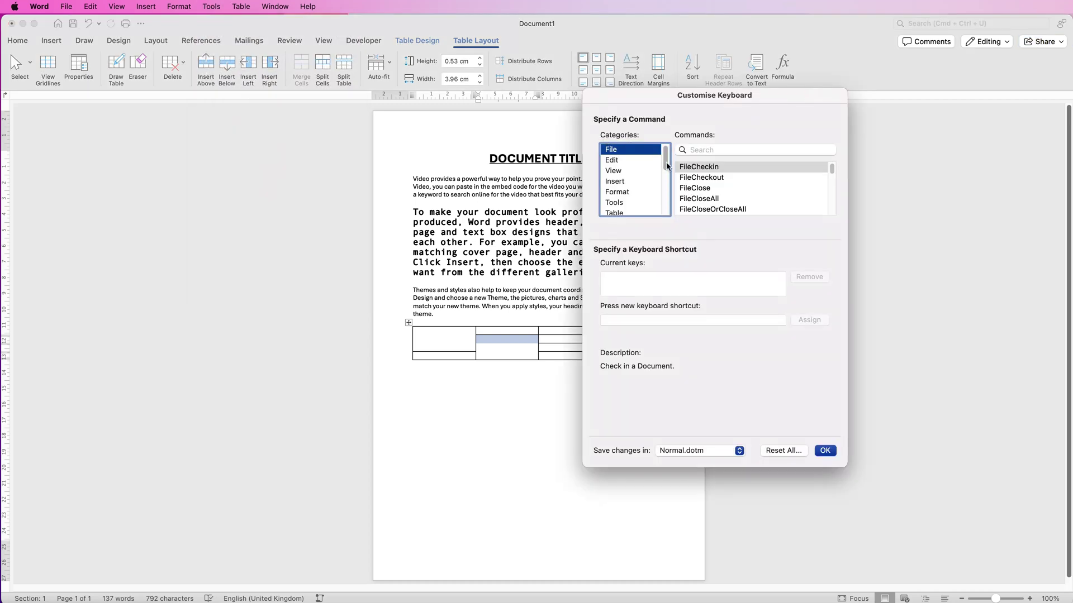
{"action": "scroll", "coordinate": [666, 167], "scroll_direction": "down", "scroll_amount": 2}
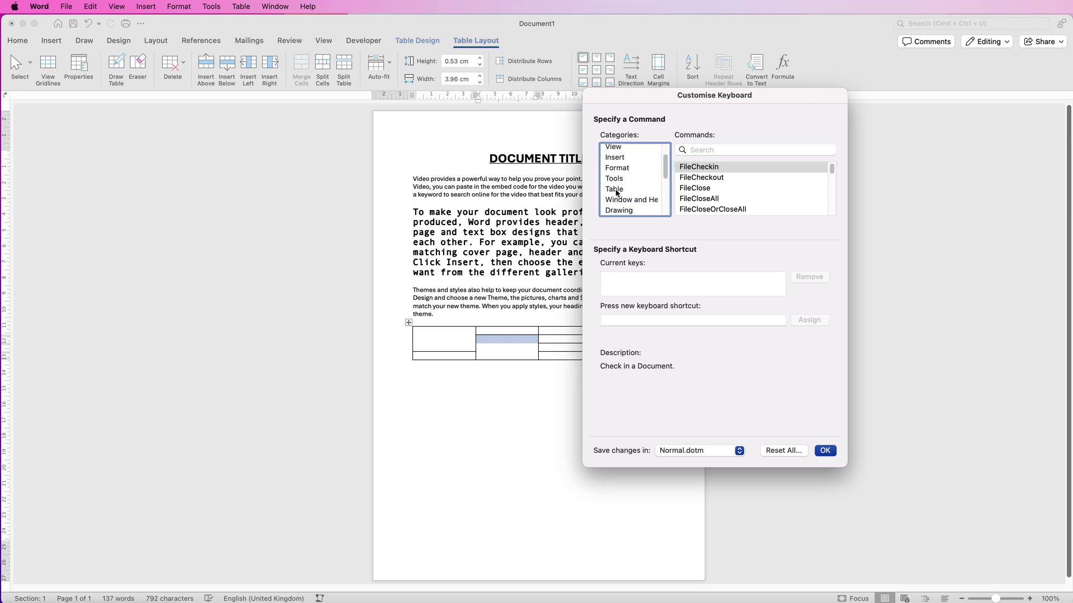
{"action": "left_click", "coordinate": [617, 193]}
{"action": "scroll", "coordinate": [707, 189], "scroll_direction": "down", "scroll_amount": 10}
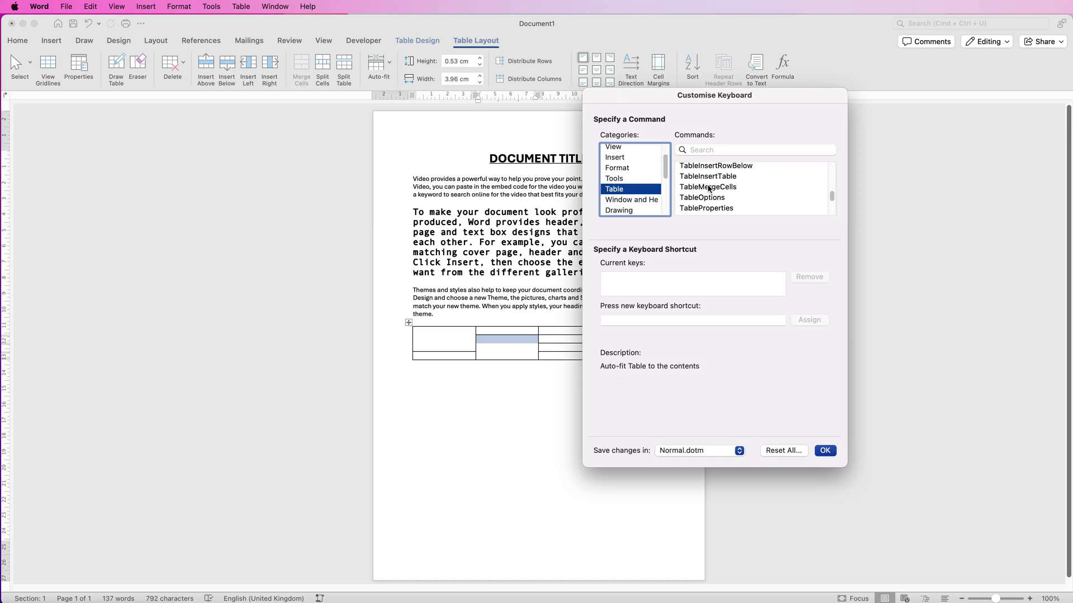
{"action": "left_click", "coordinate": [708, 188]}
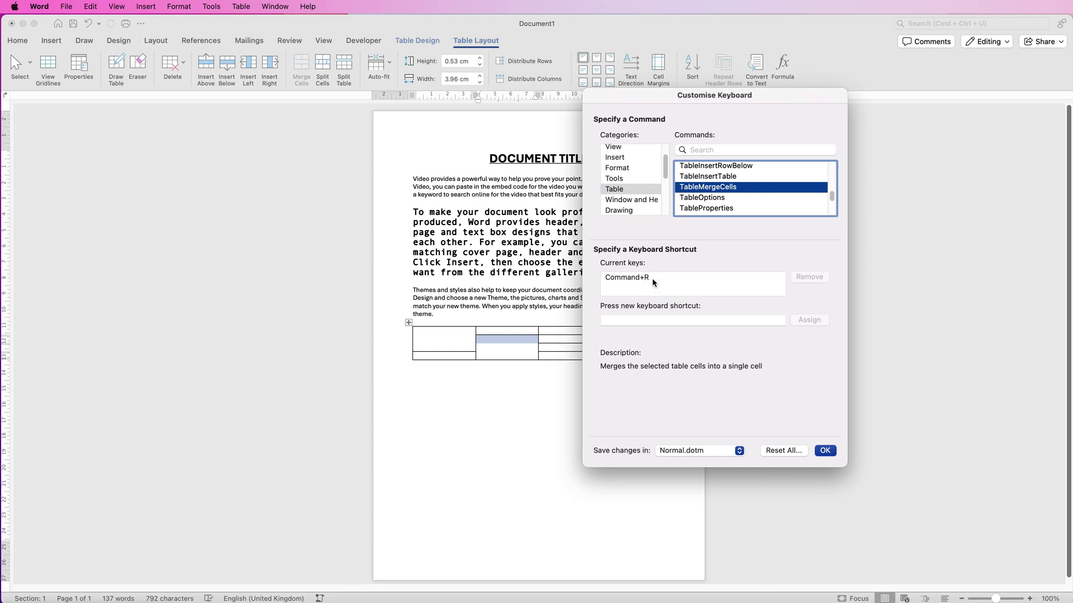
{"action": "left_click", "coordinate": [809, 277]}
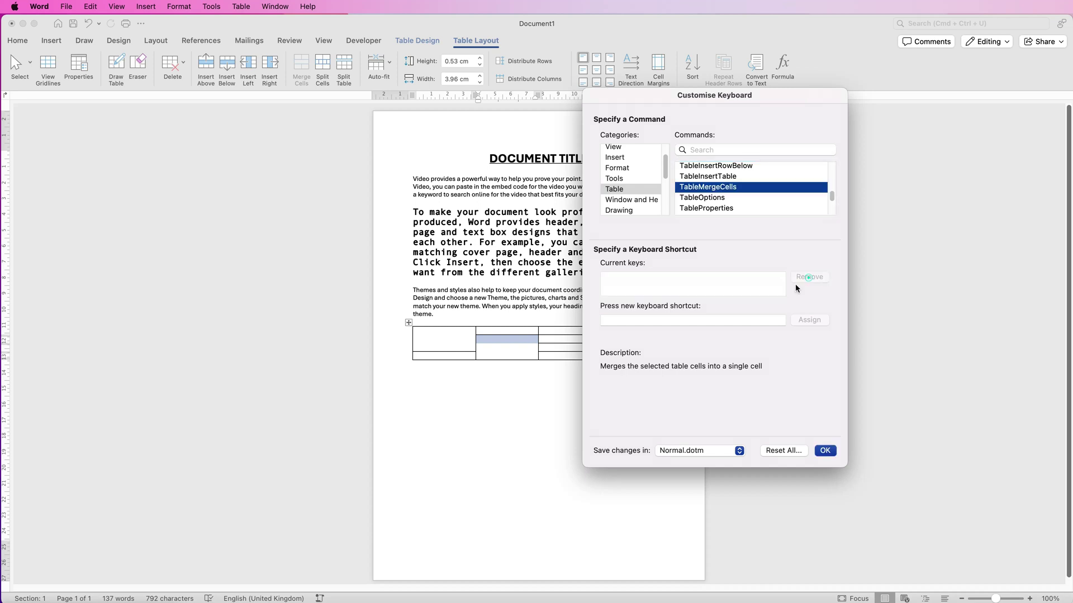
{"action": "left_click", "coordinate": [614, 281]}
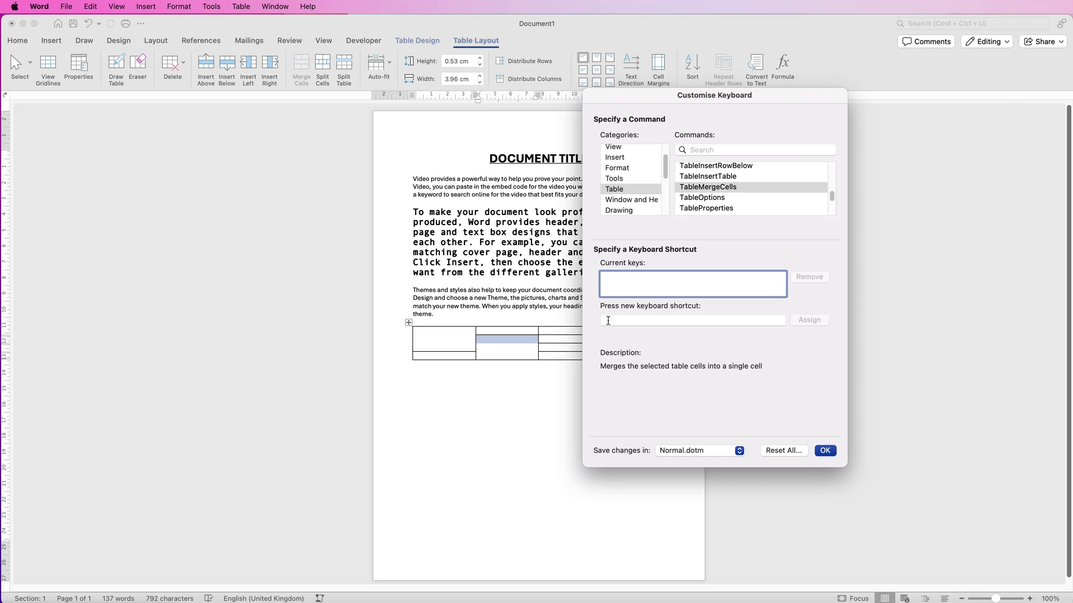
{"action": "left_click", "coordinate": [607, 321]}
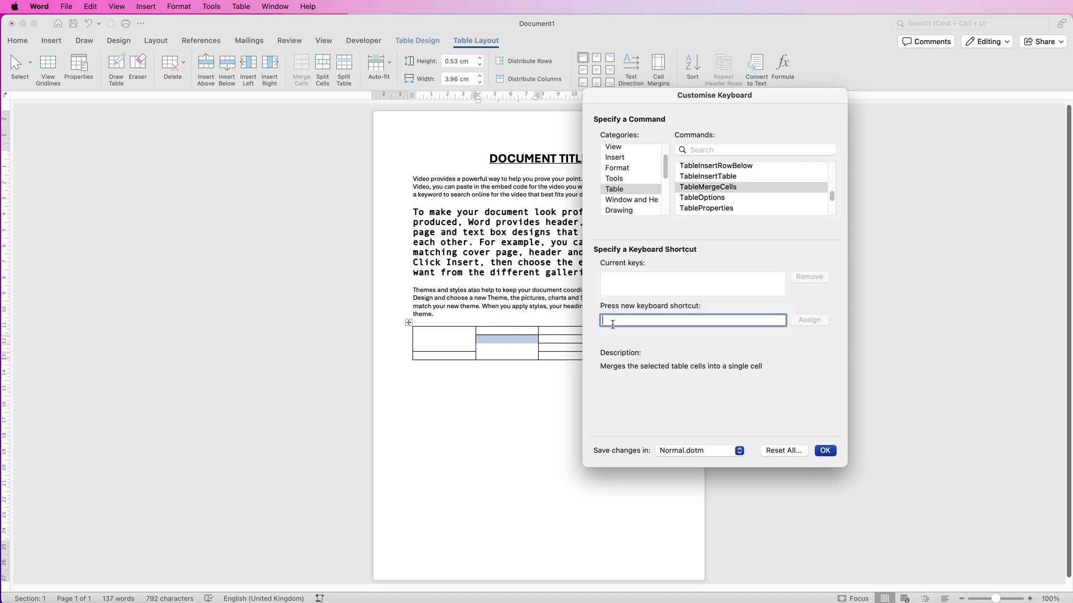
{"action": "key", "text": "super+r"}
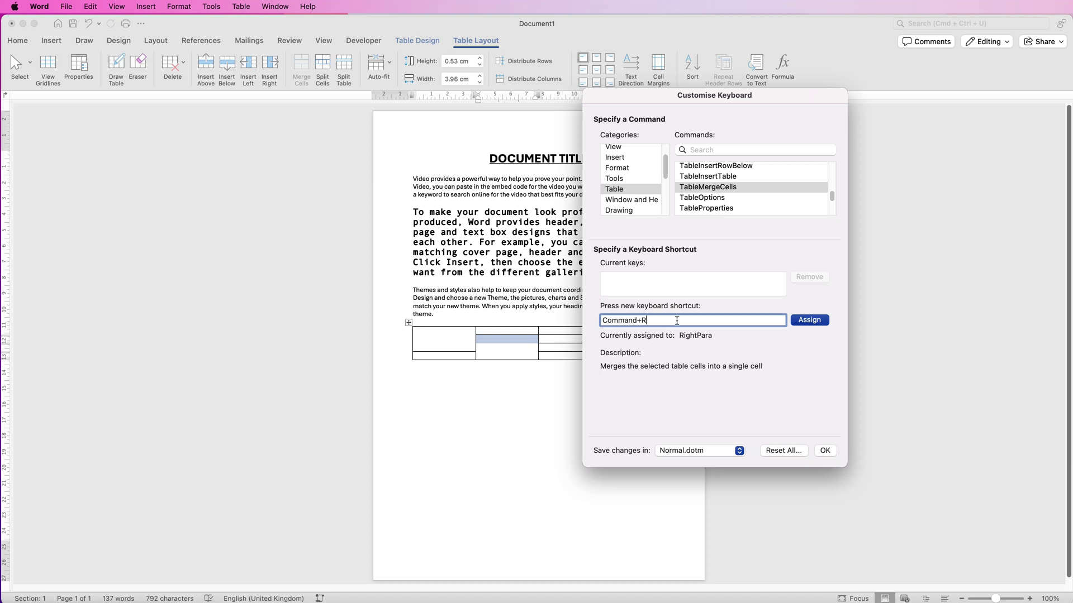
{"action": "left_click", "coordinate": [813, 322]}
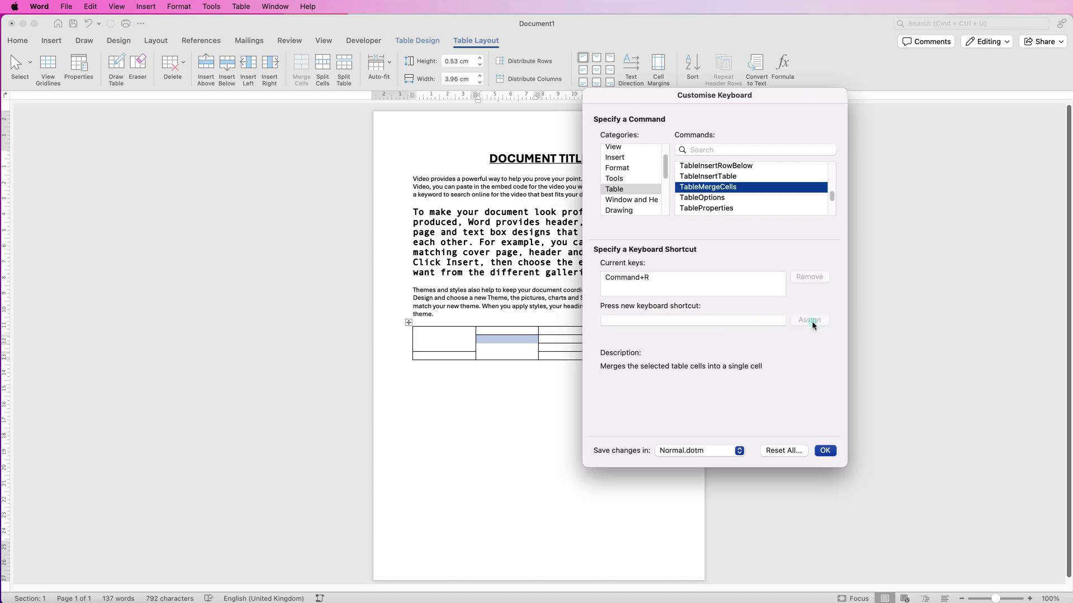
{"action": "left_click", "coordinate": [825, 450]}
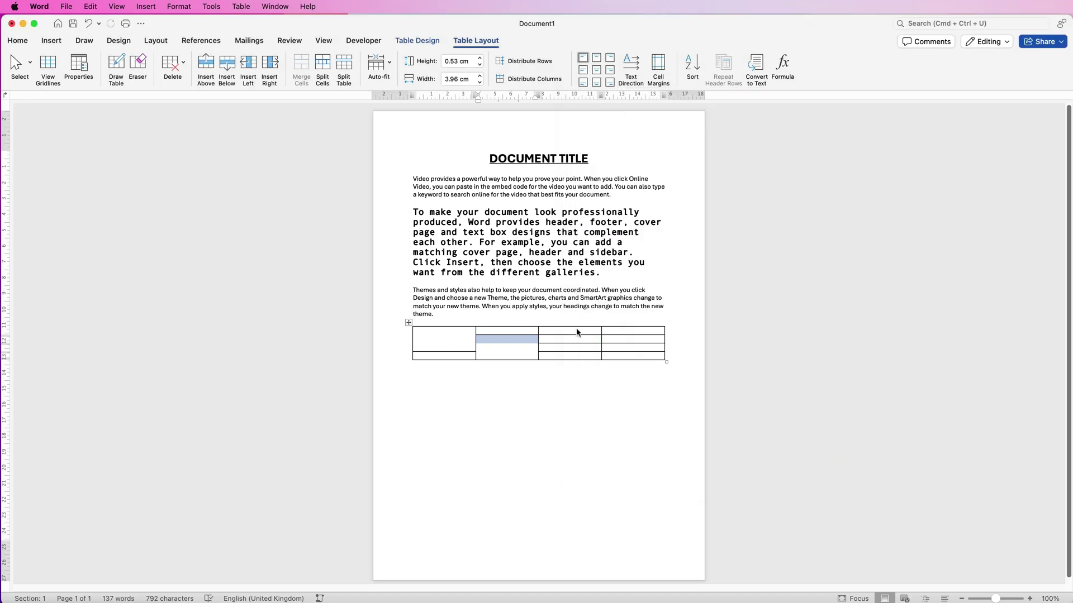
Merge the third column's bottom three cells using the new keyboard shortcut.
{"action": "left_click", "coordinate": [577, 333]}
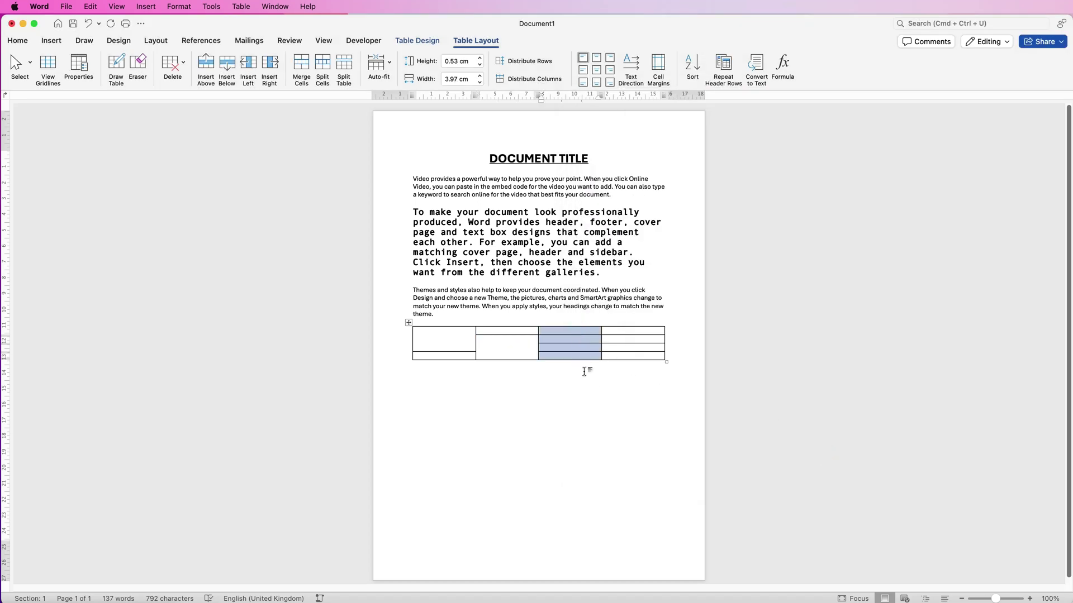
{"action": "key", "text": "ctrl+m"}
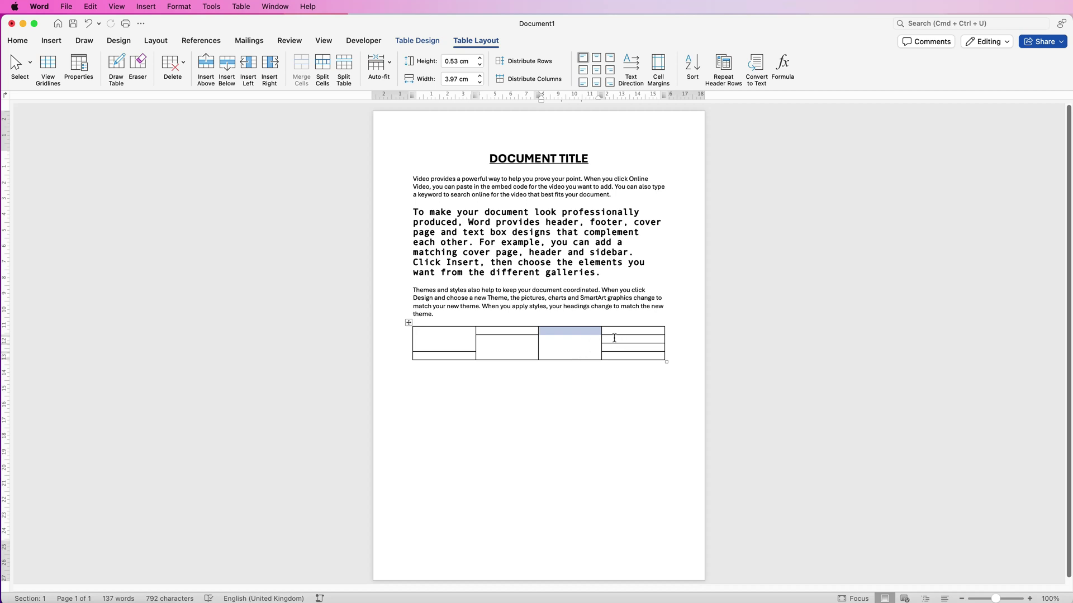
{"action": "left_click", "coordinate": [610, 364]}
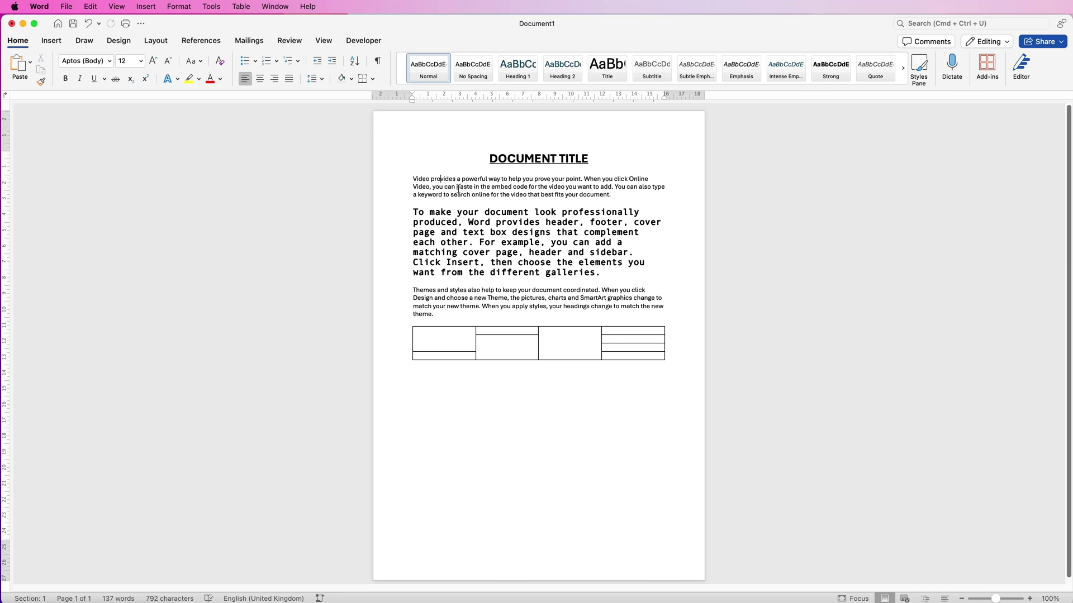
{"action": "key", "text": "super+z"}
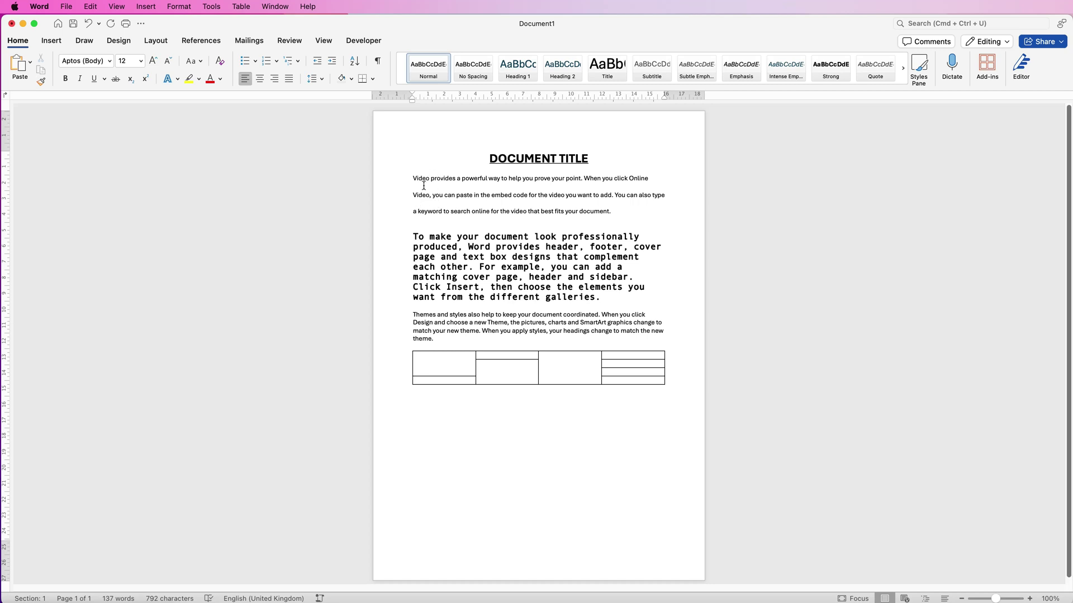
{"action": "key", "text": "super+y"}
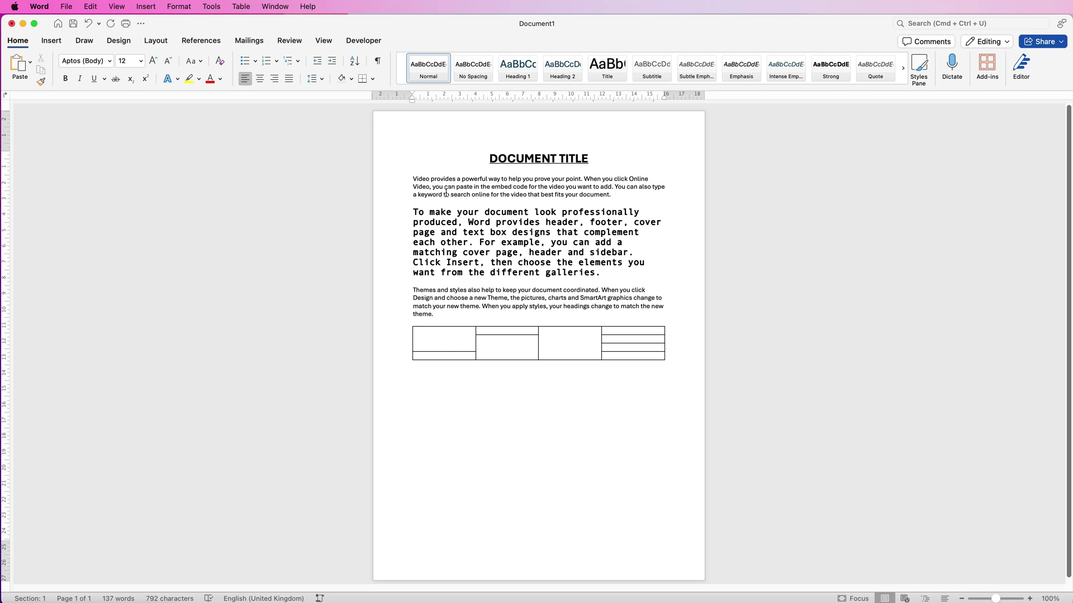
{"action": "key", "text": "super+z"}
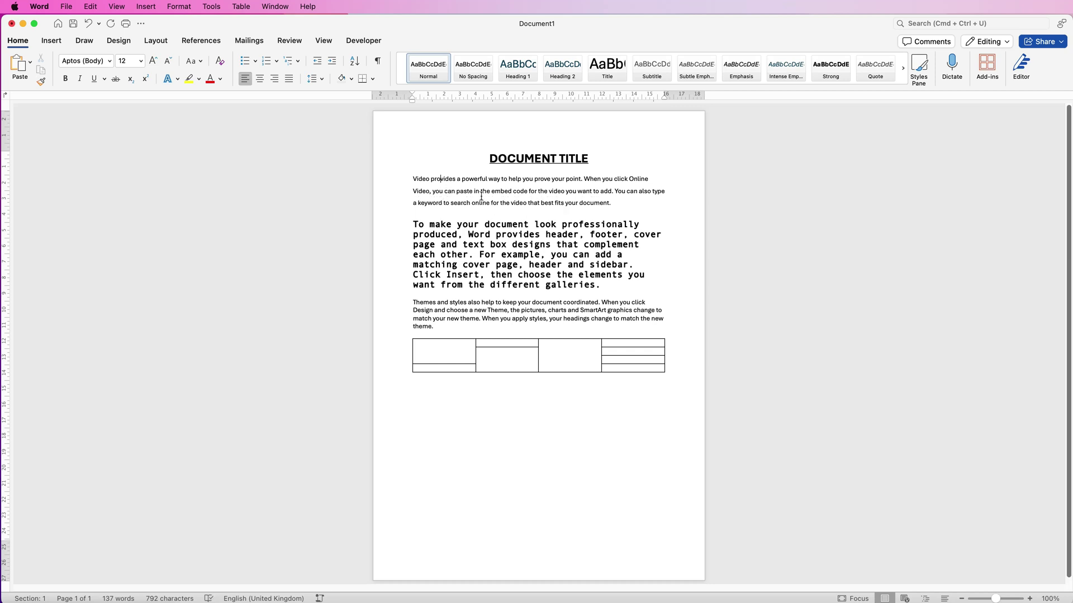
{"action": "key", "text": "super+y"}
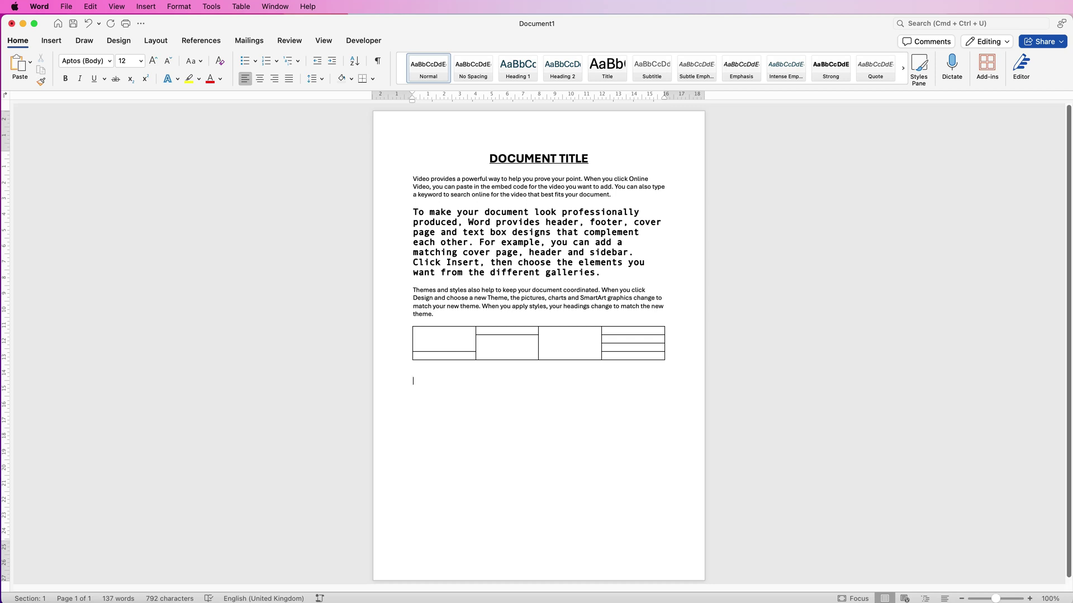
AutoFormat ---, *** and === below the table into solid, dotted and double lines.
{"action": "type", "text": "---"}
{"action": "key", "text": "Return"}
{"action": "type", "text": "***"}
{"action": "key", "text": "Return"}
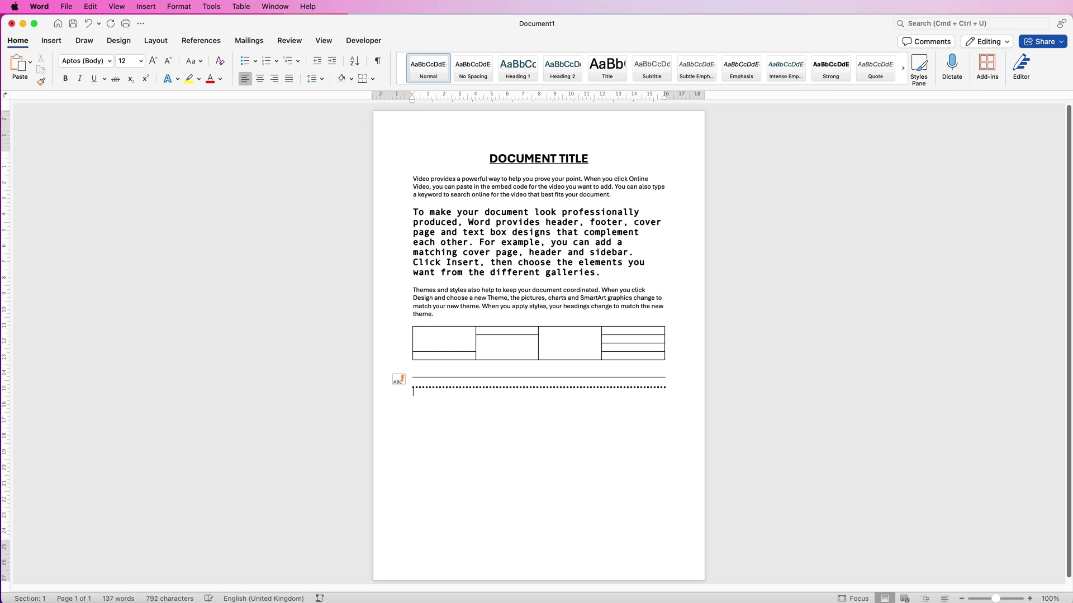
{"action": "type", "text": "==="}
{"action": "key", "text": "Return"}
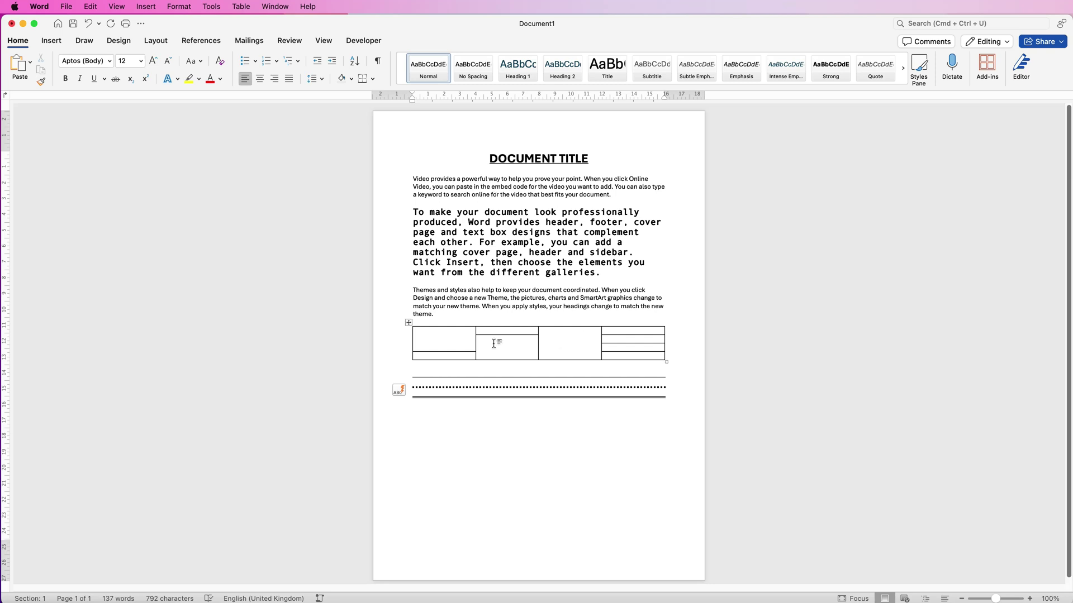
Save the document as 'DOCUMENT TITLE', a Word template (.dotx), in the Templates folder.
{"action": "left_click", "coordinate": [66, 6]}
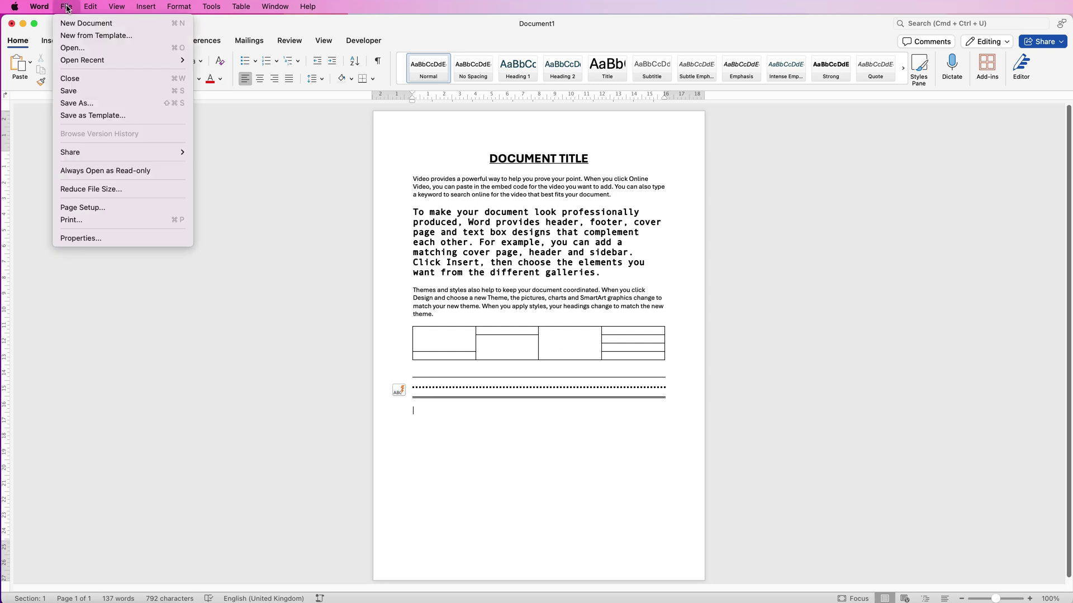
{"action": "left_click", "coordinate": [90, 116]}
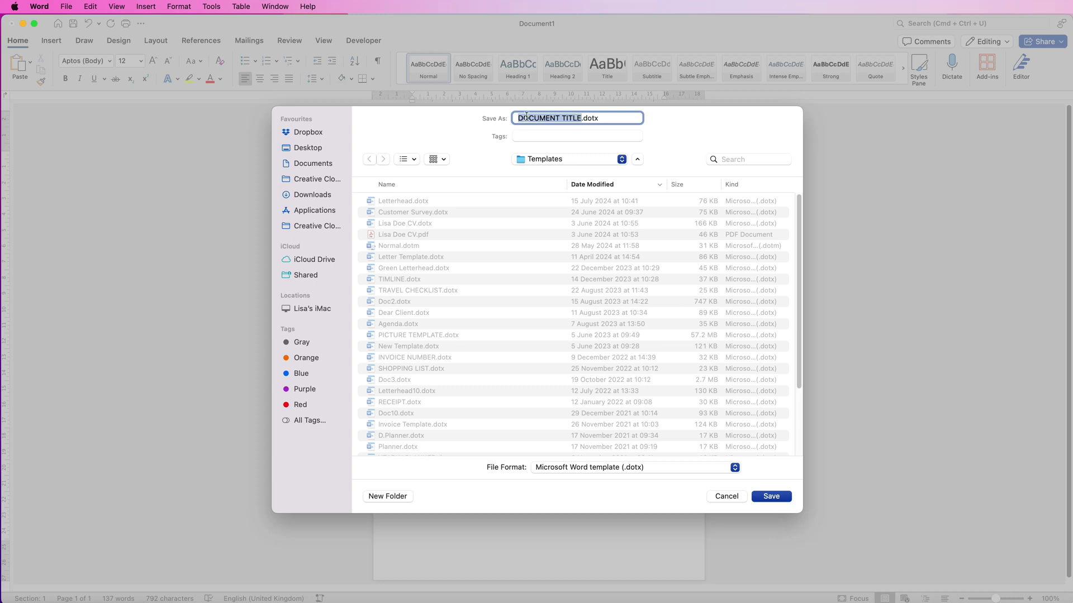
{"action": "left_click", "coordinate": [568, 161]}
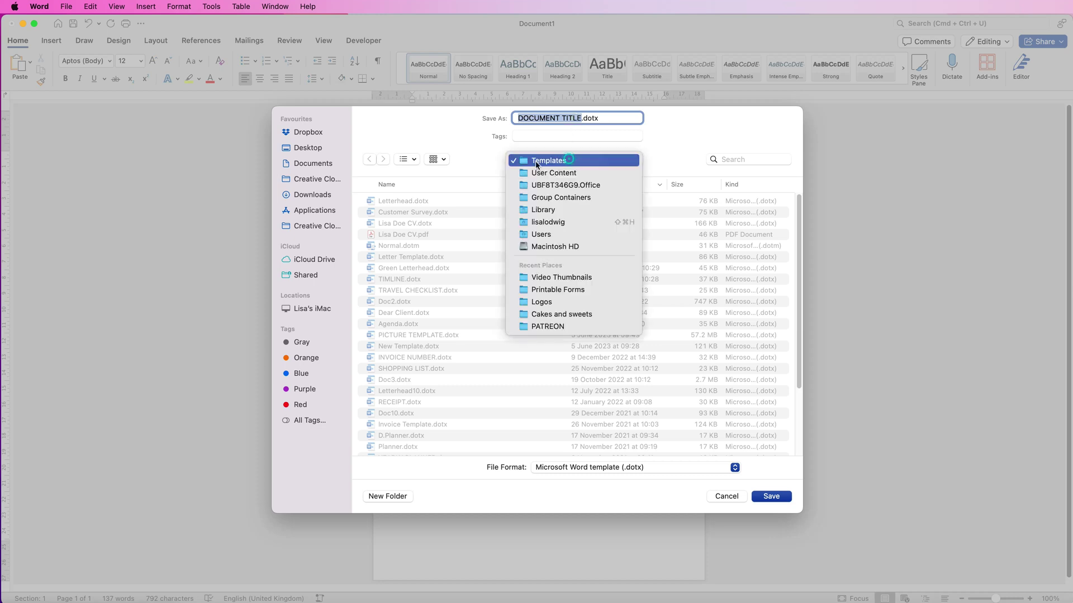
{"action": "left_click", "coordinate": [570, 161]}
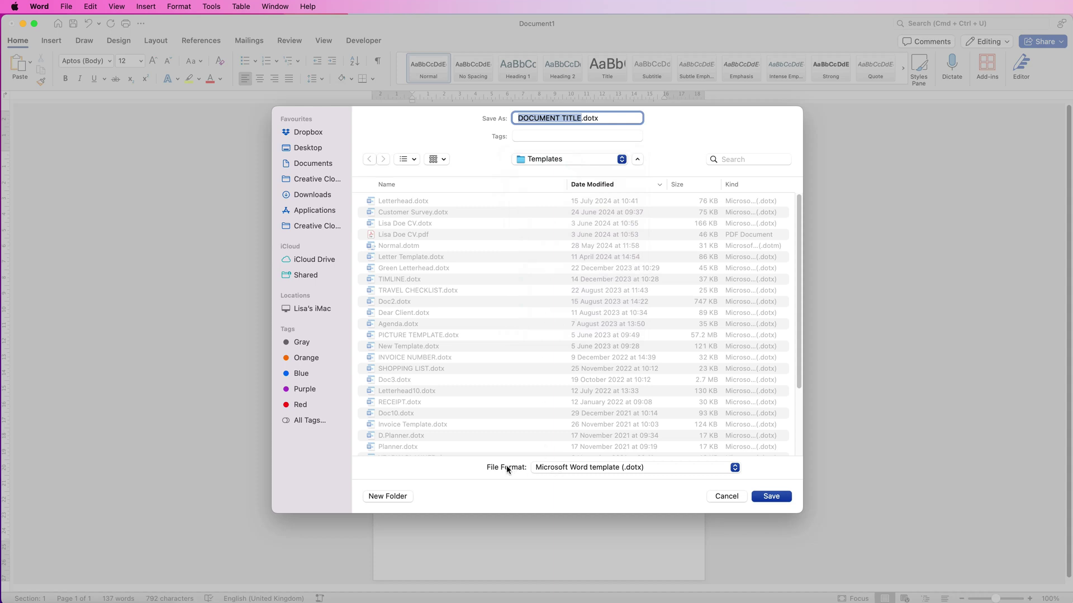
{"action": "left_click", "coordinate": [652, 472]}
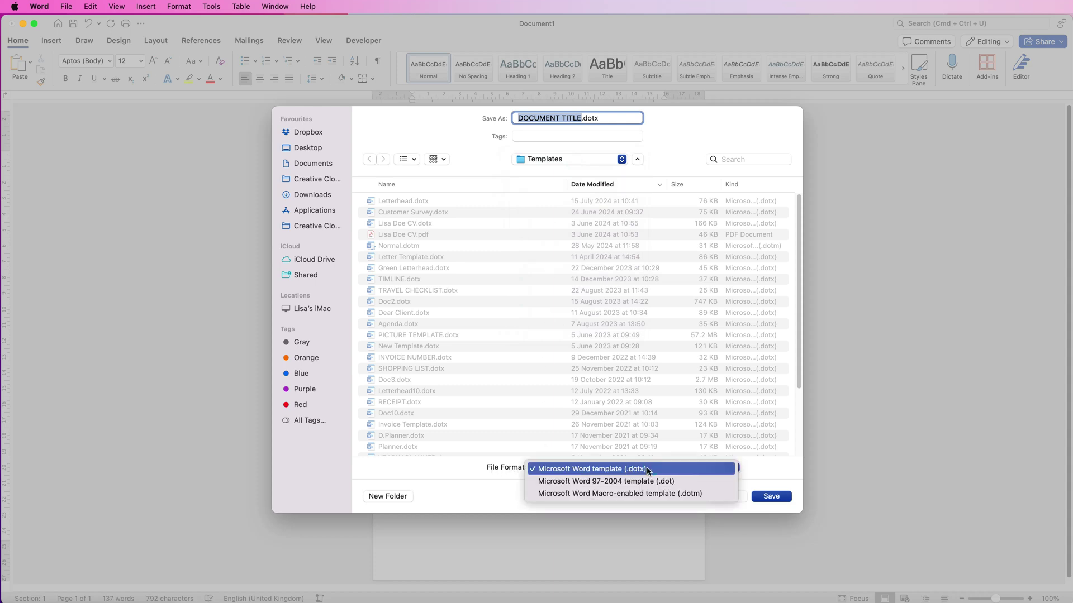
{"action": "left_click", "coordinate": [648, 469]}
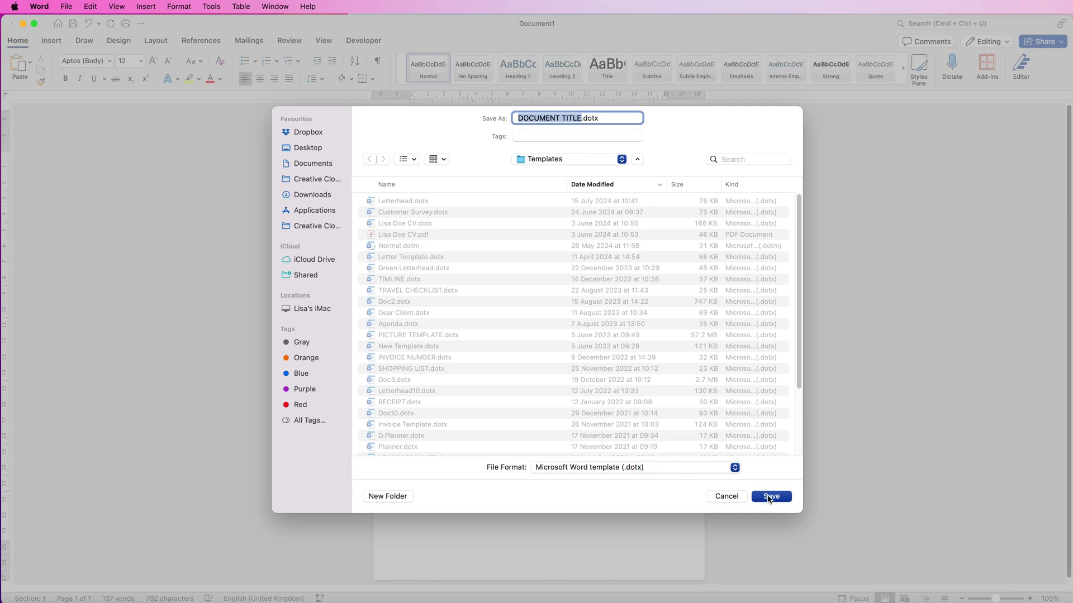
{"action": "left_click", "coordinate": [765, 498]}
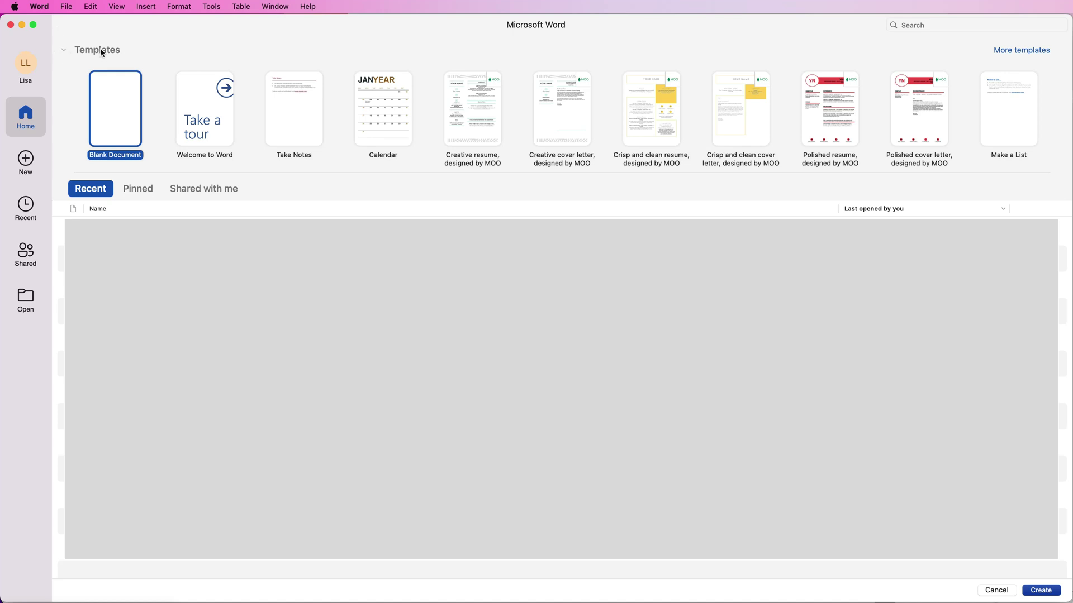
{"action": "left_click", "coordinate": [26, 162]}
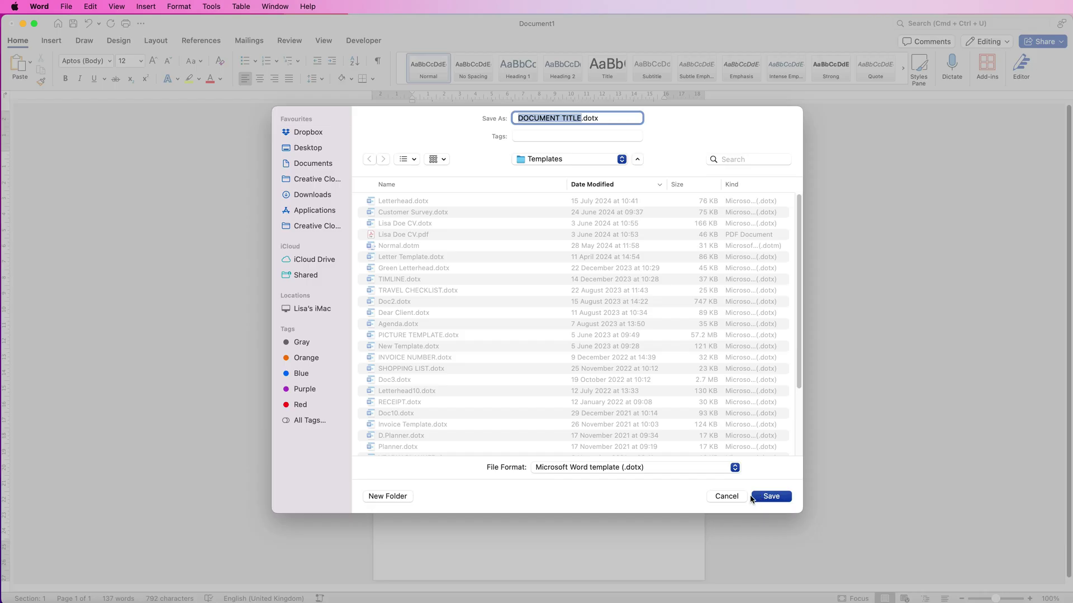
{"action": "left_click", "coordinate": [743, 496]}
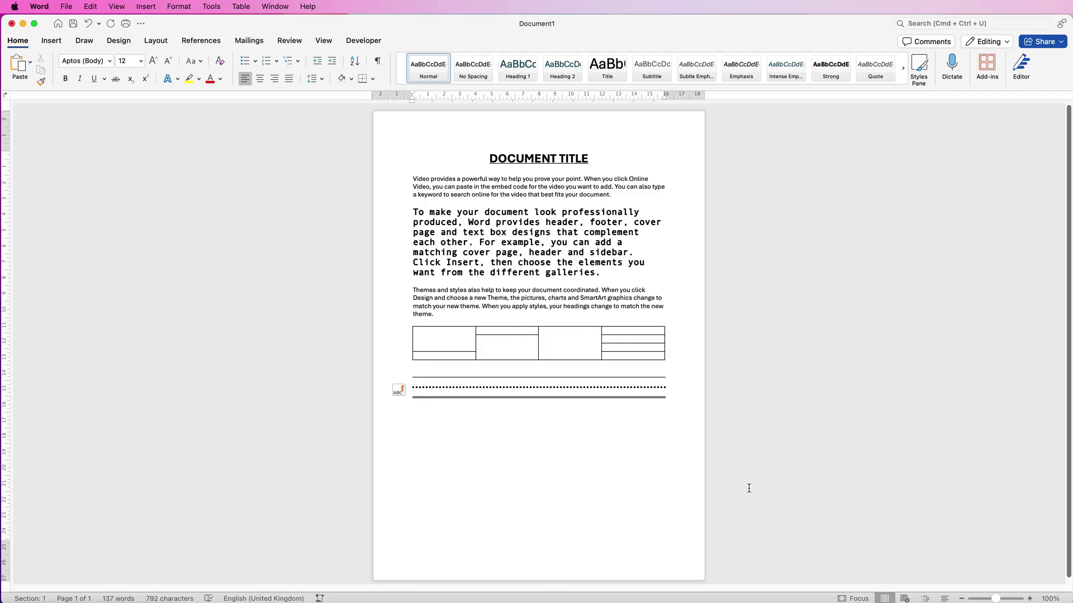